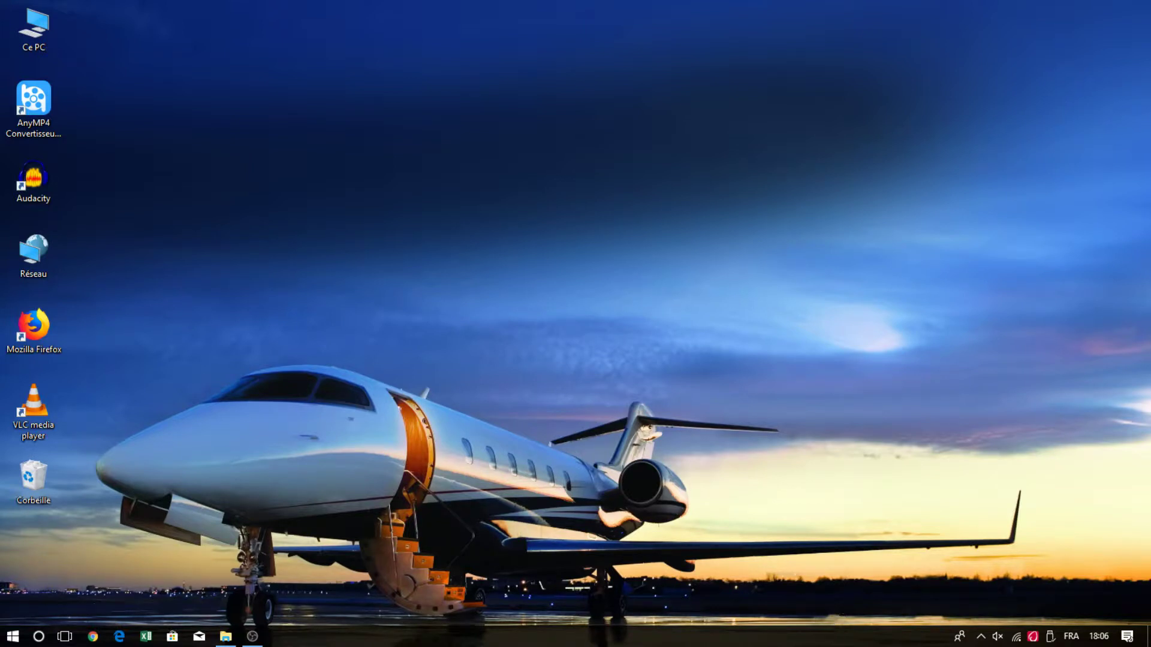
Open the Task Manager and look through its list of startup programs
right_click(872, 641)
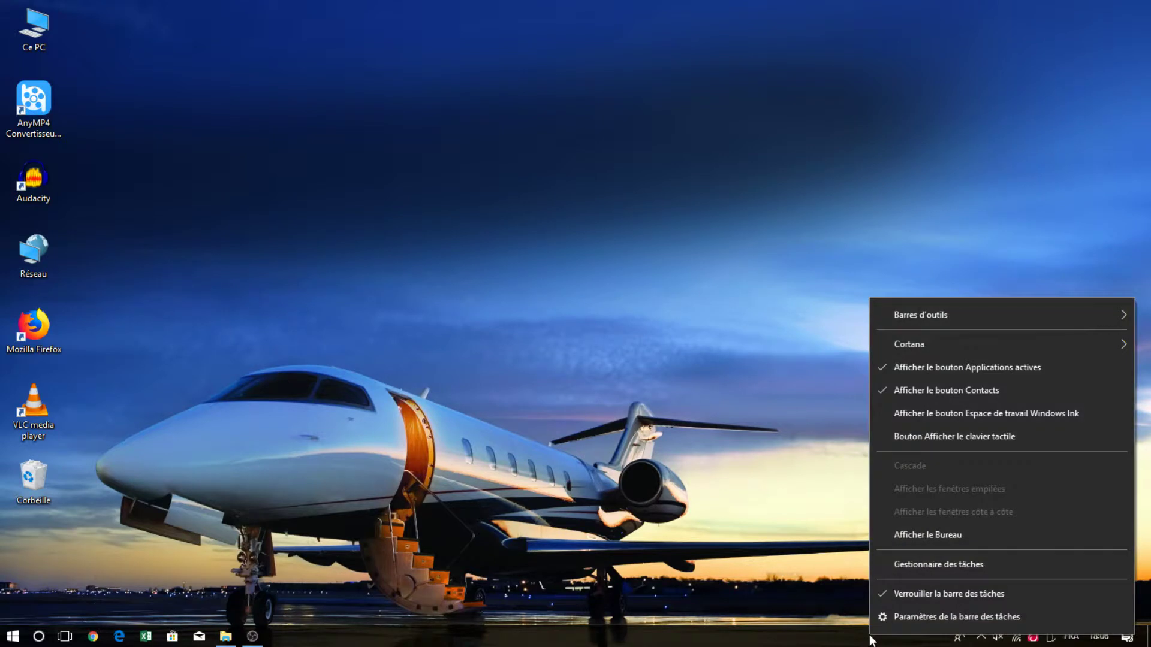
left_click(890, 566)
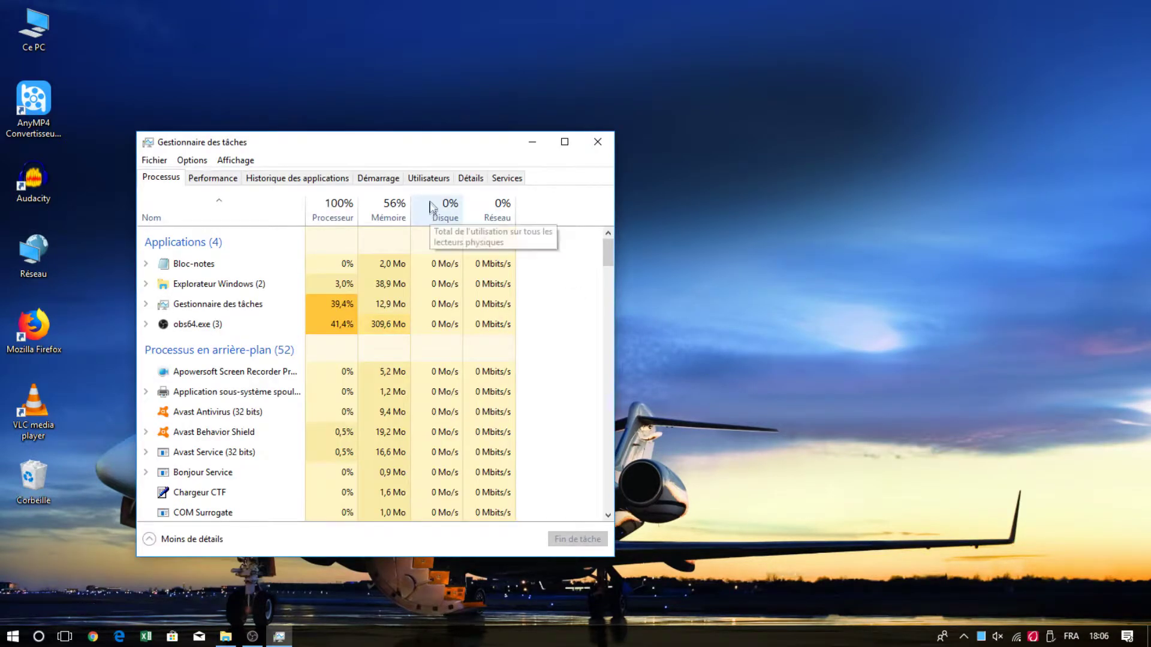
left_click(394, 180)
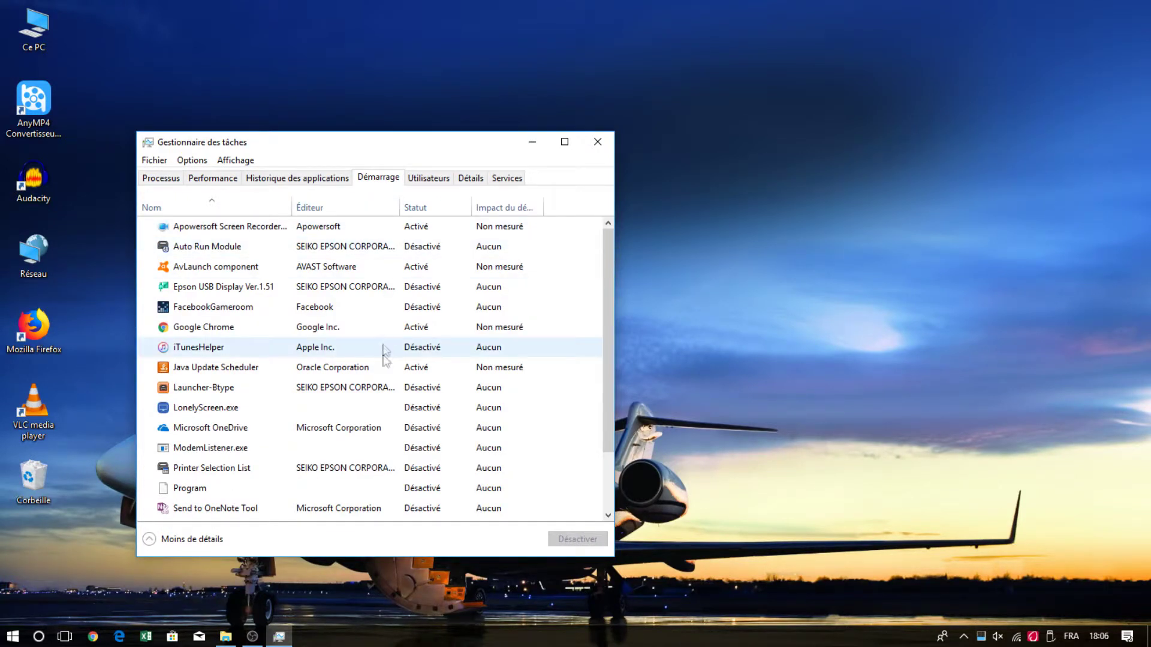
scroll(383, 426, "down", 2)
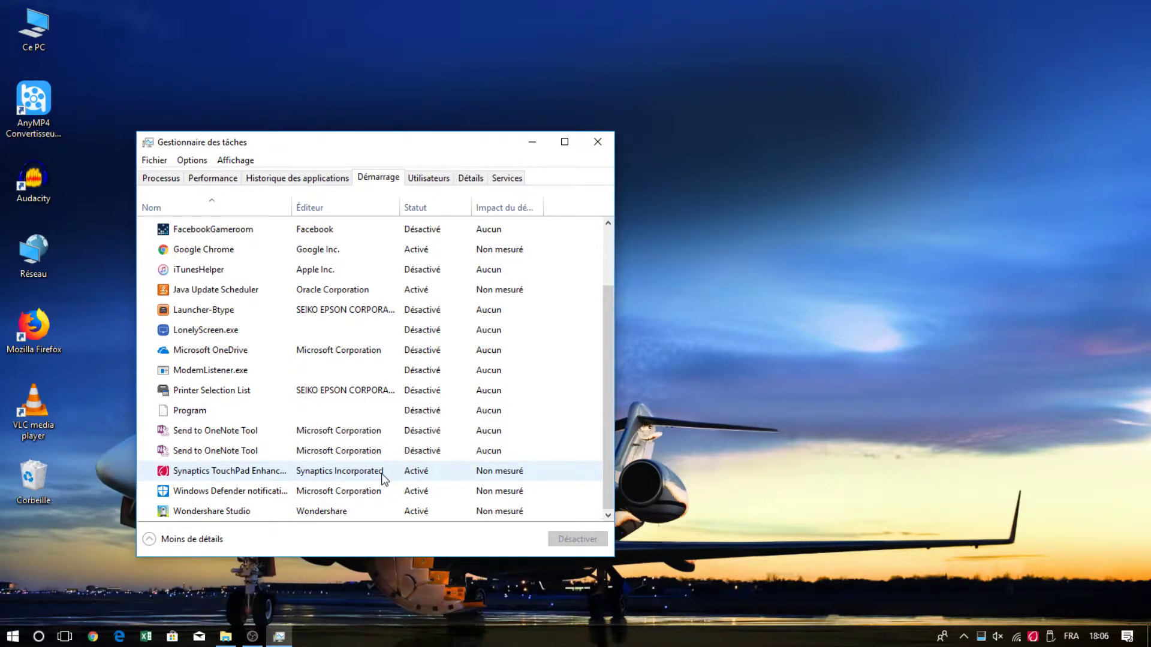
scroll(384, 477, "up", 1)
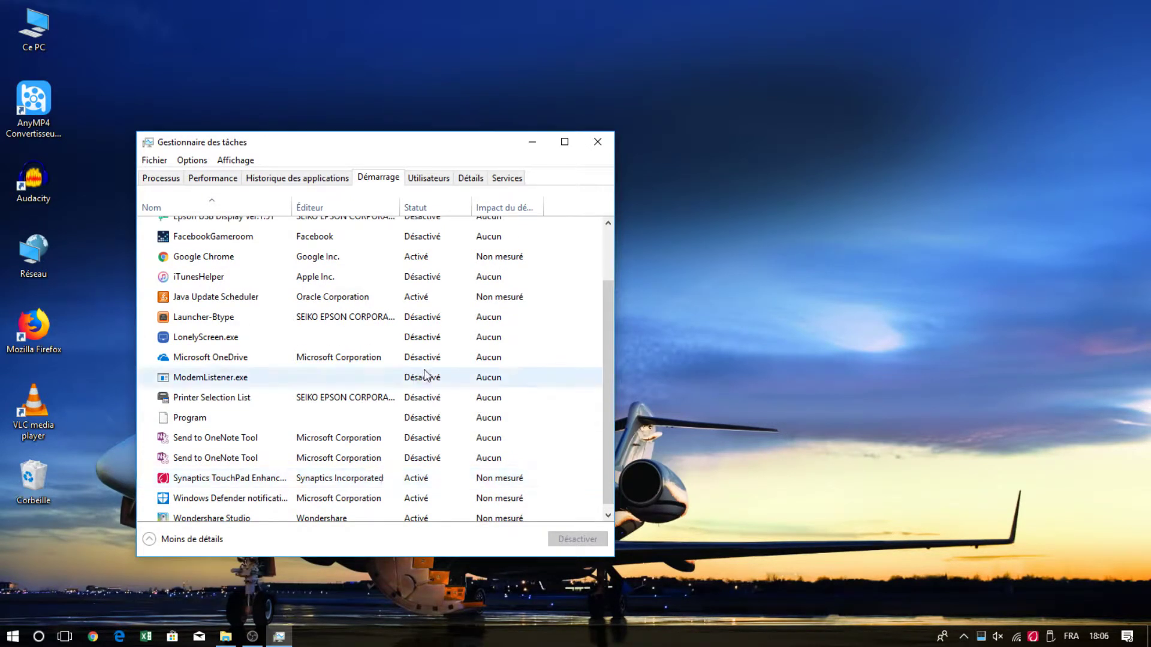
scroll(423, 375, "up", 1)
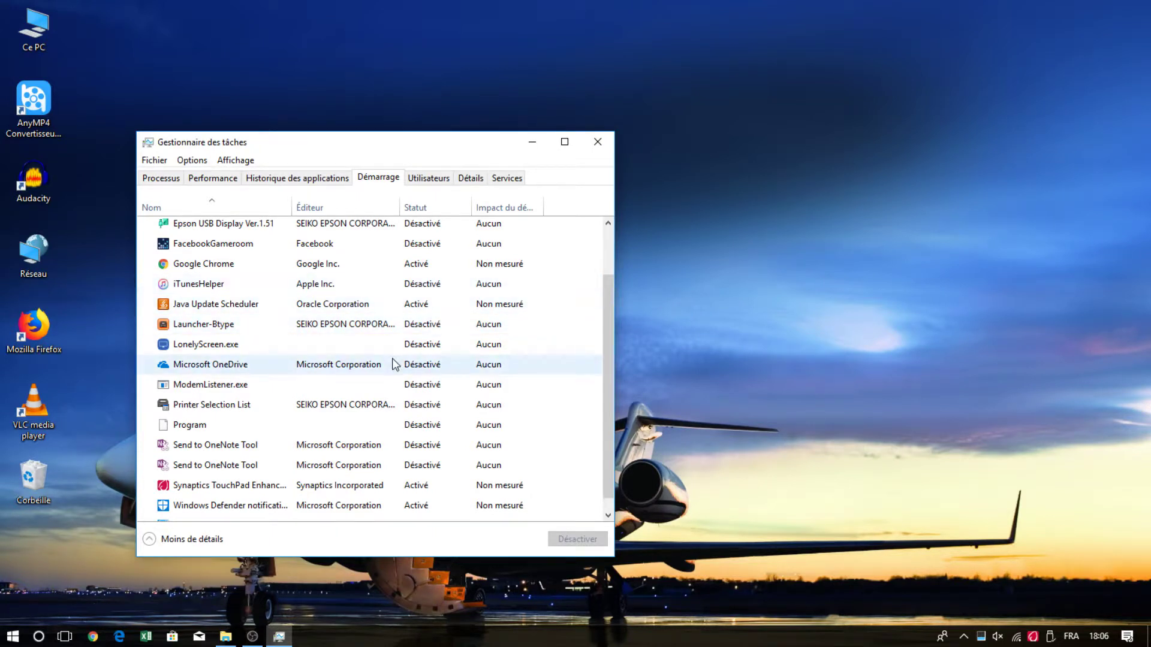
Enable the Printer Selection List startup program and disable it again
left_click(383, 406)
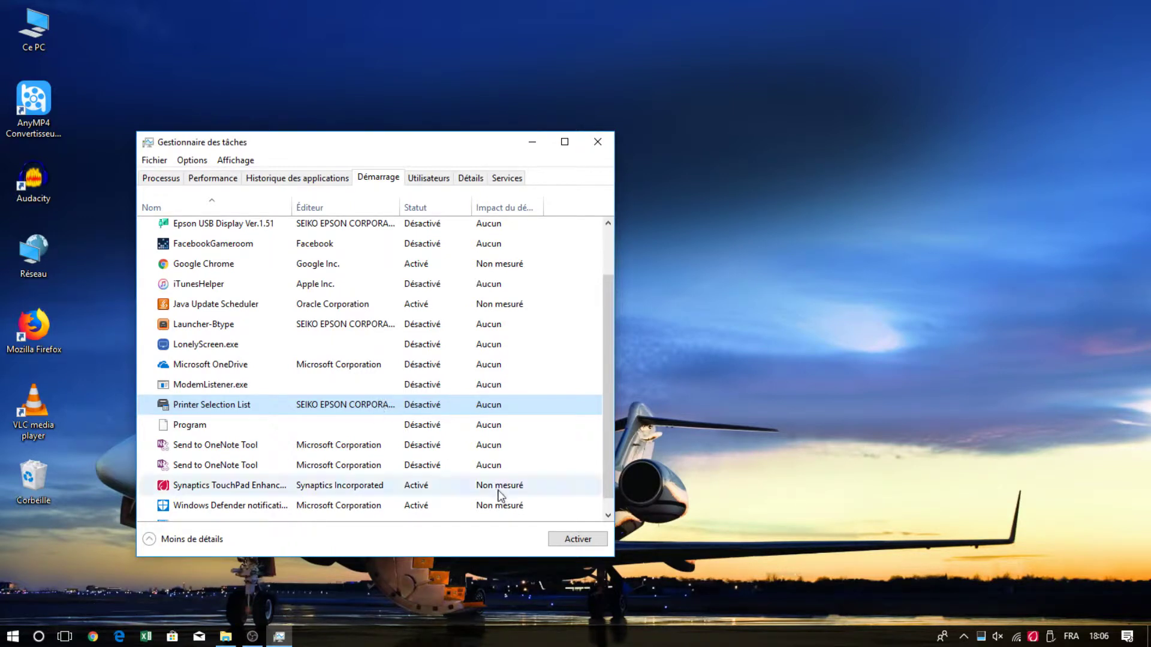
left_click(564, 541)
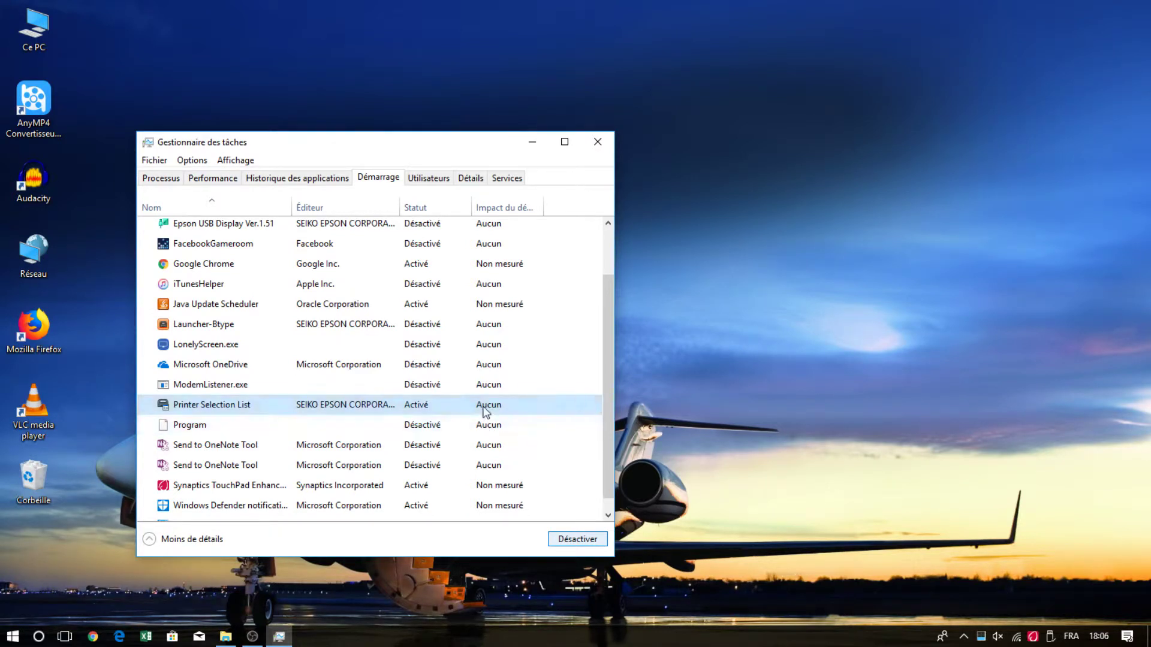
left_click(557, 543)
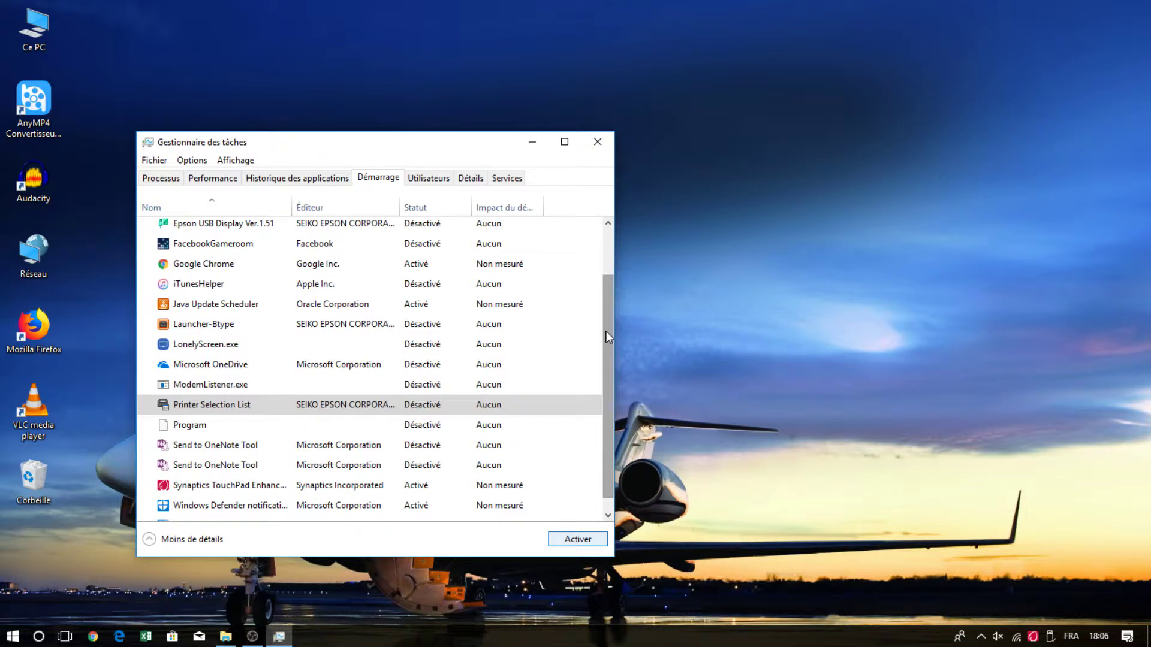
Examine the startup entries for Windows Defender notifications and Synaptics TouchPad in the startup list
scroll(607, 331, "down", 1)
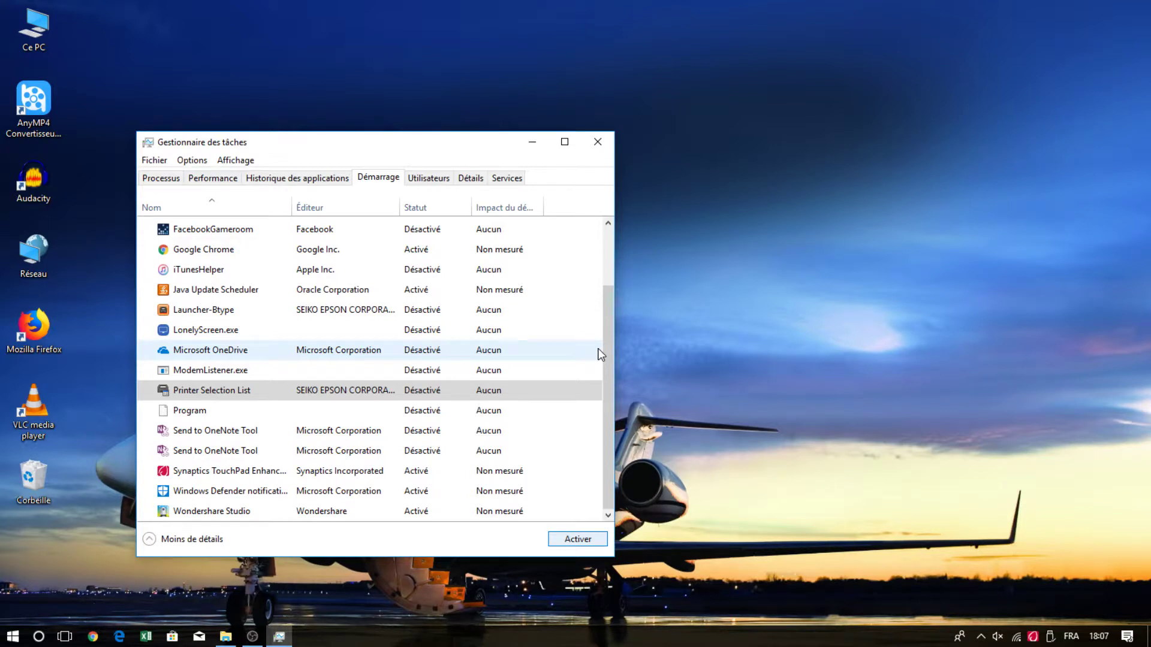
left_click(436, 486)
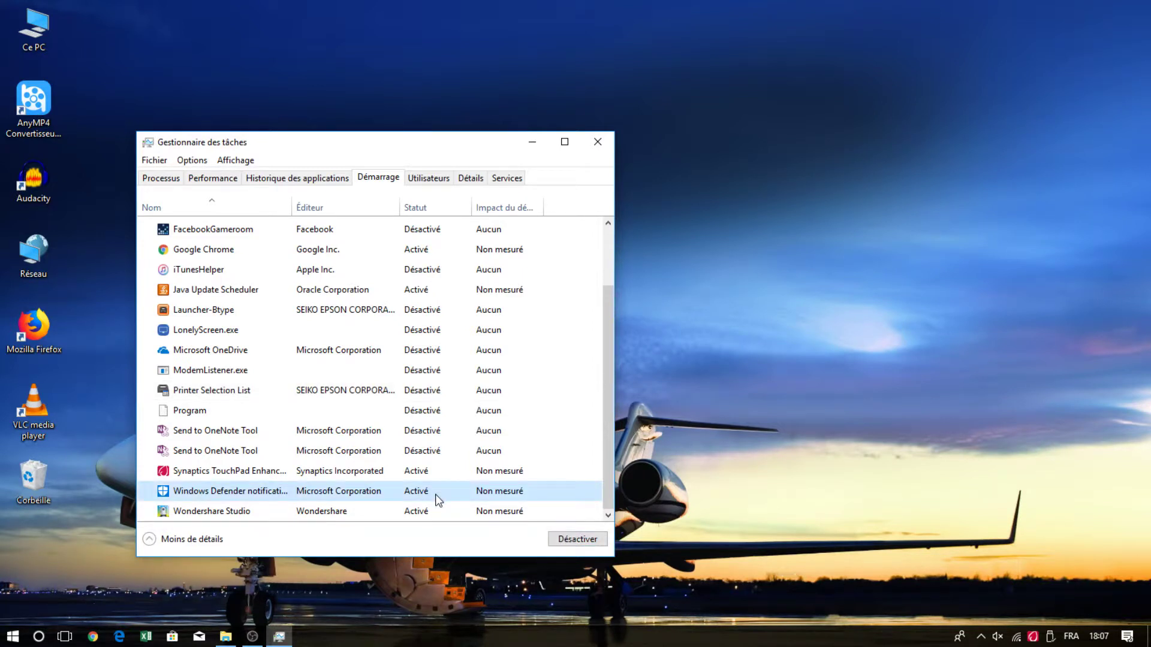
left_click(441, 477)
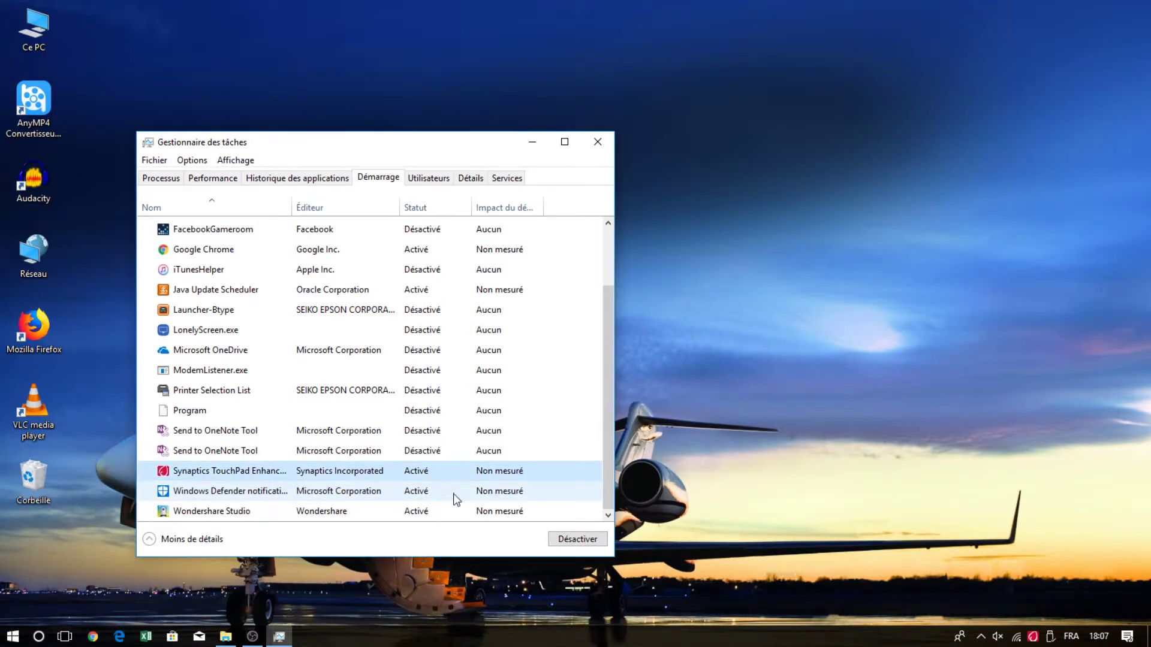
scroll(456, 499, "up", 2)
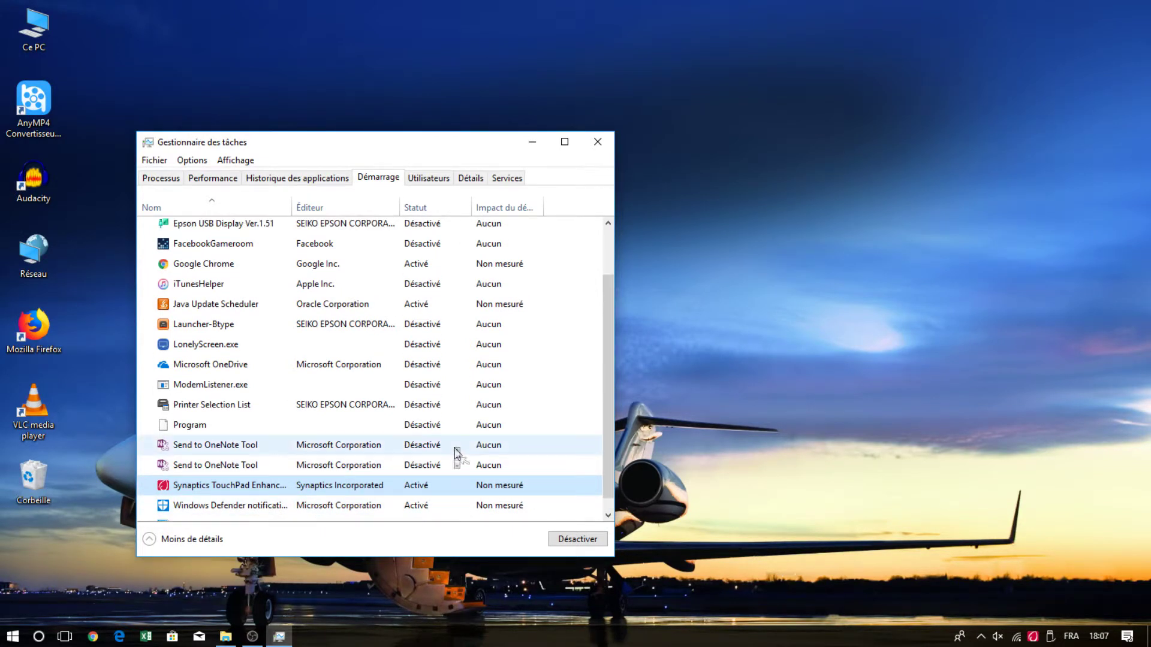
scroll(449, 413, "up", 1)
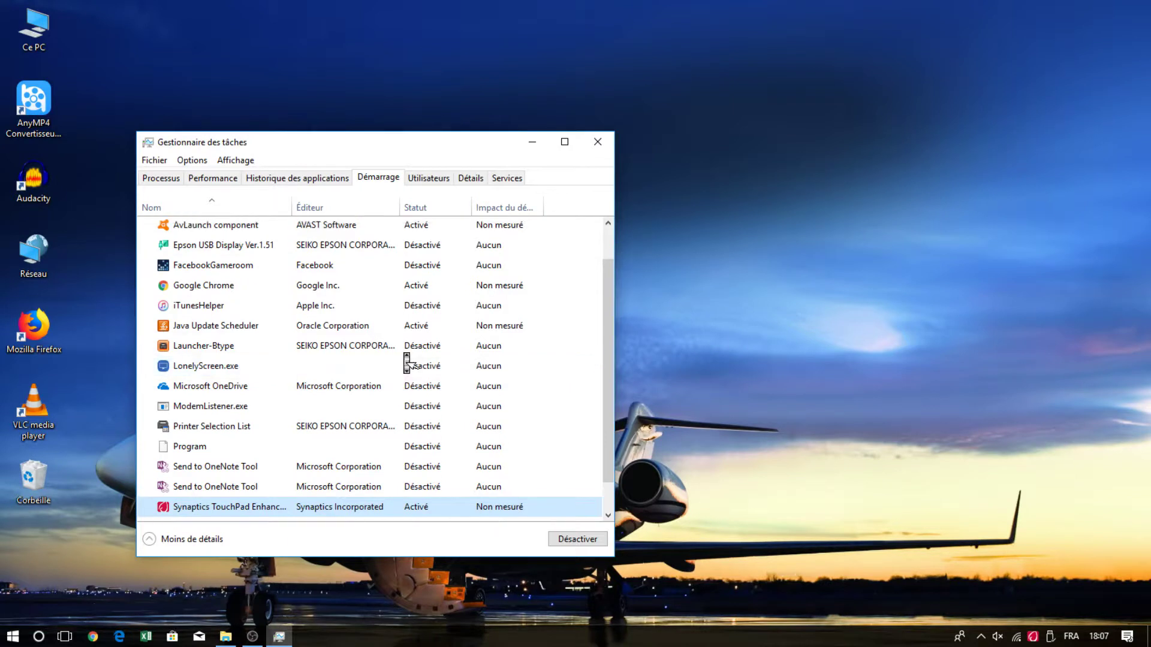
Widen the Impact du démarrage column, review the startup impact of the listed programs, and close the Task Manager
left_click(397, 247)
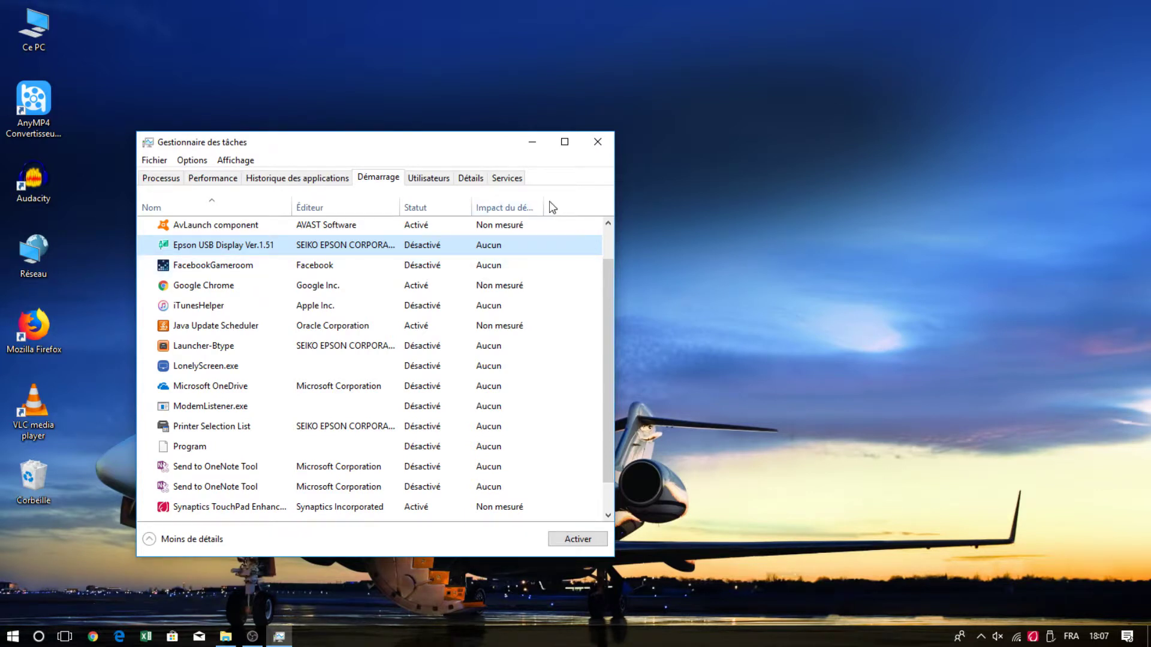
left_click_drag(544, 208, 587, 209)
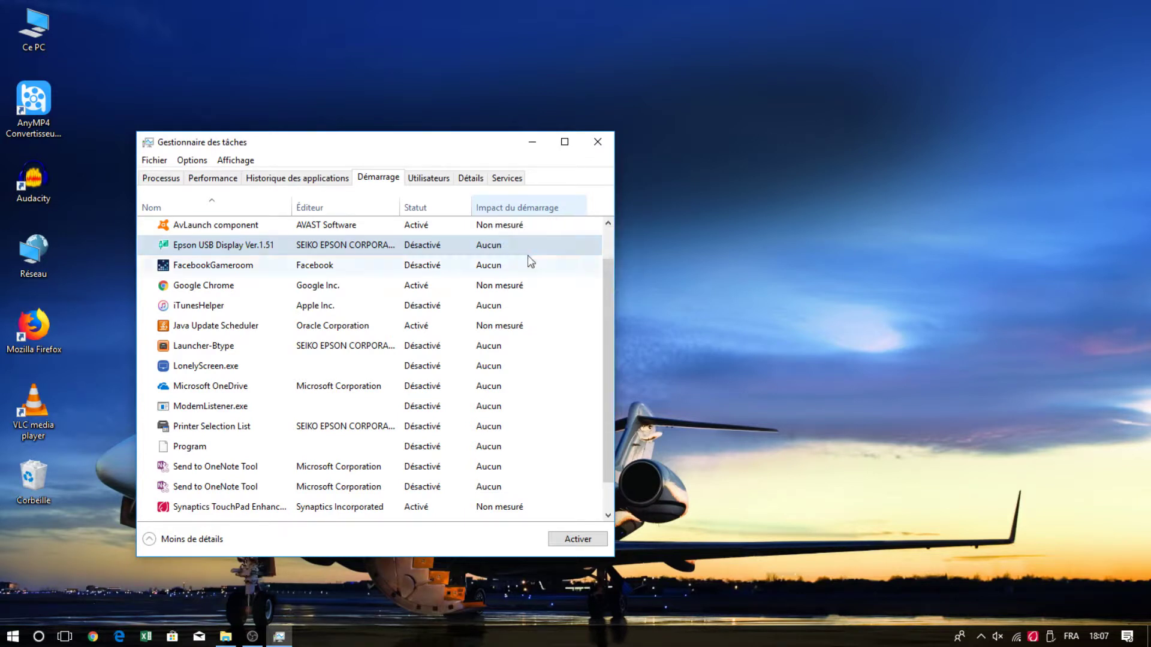
mouse_move(503, 242)
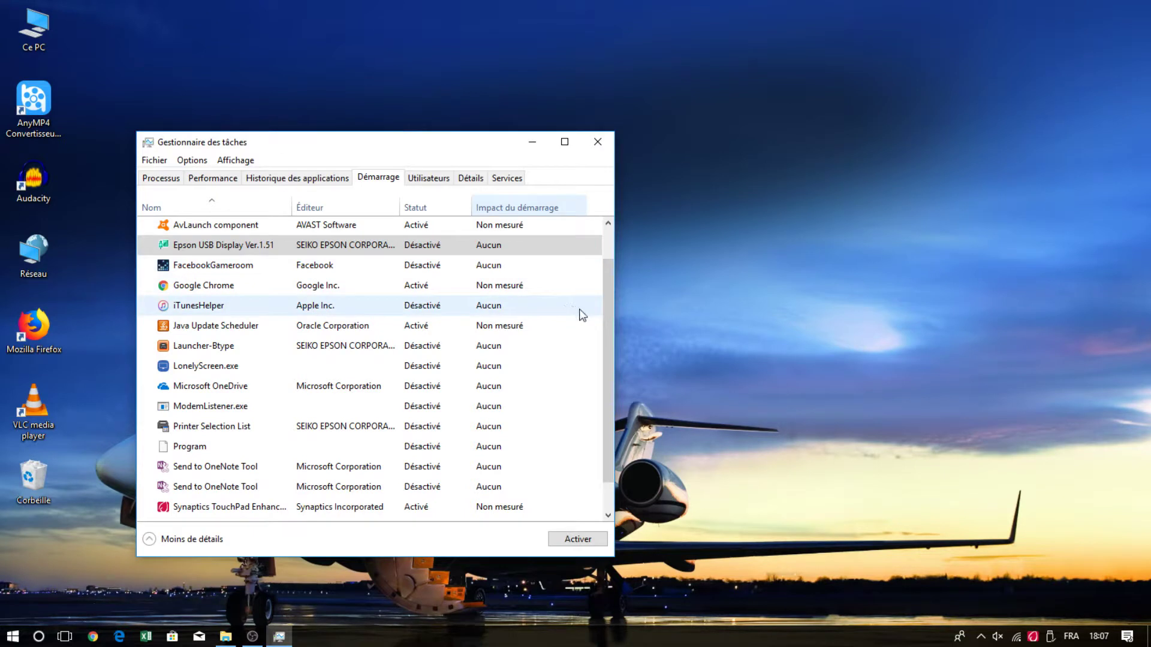
left_click_drag(603, 323, 603, 387)
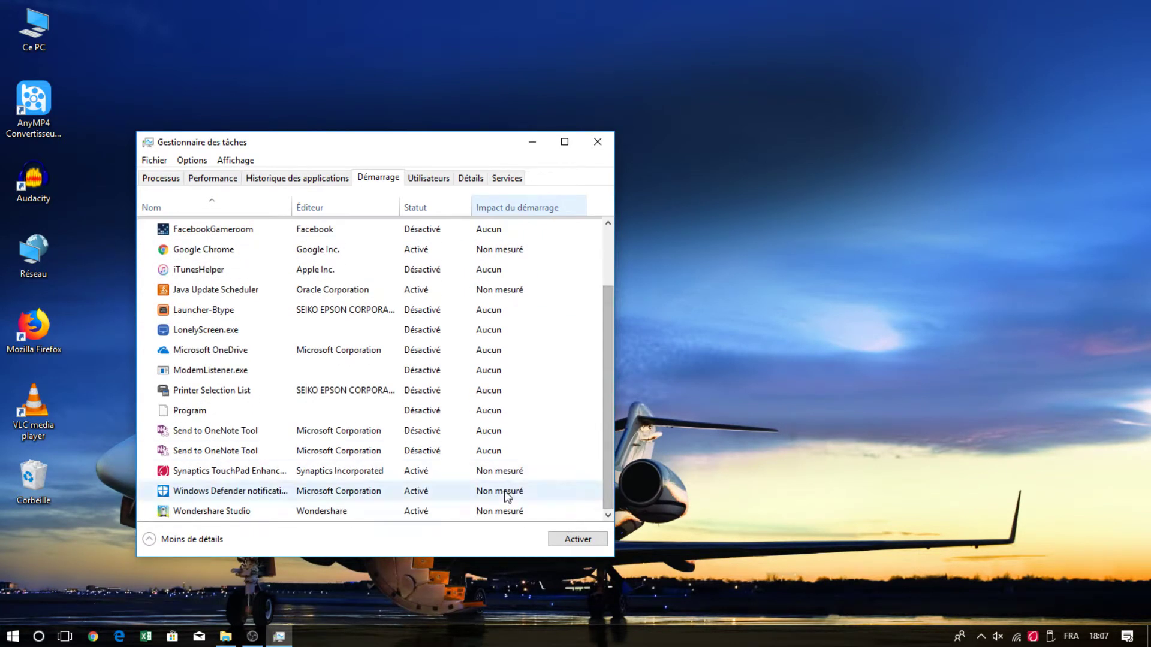
mouse_move(562, 473)
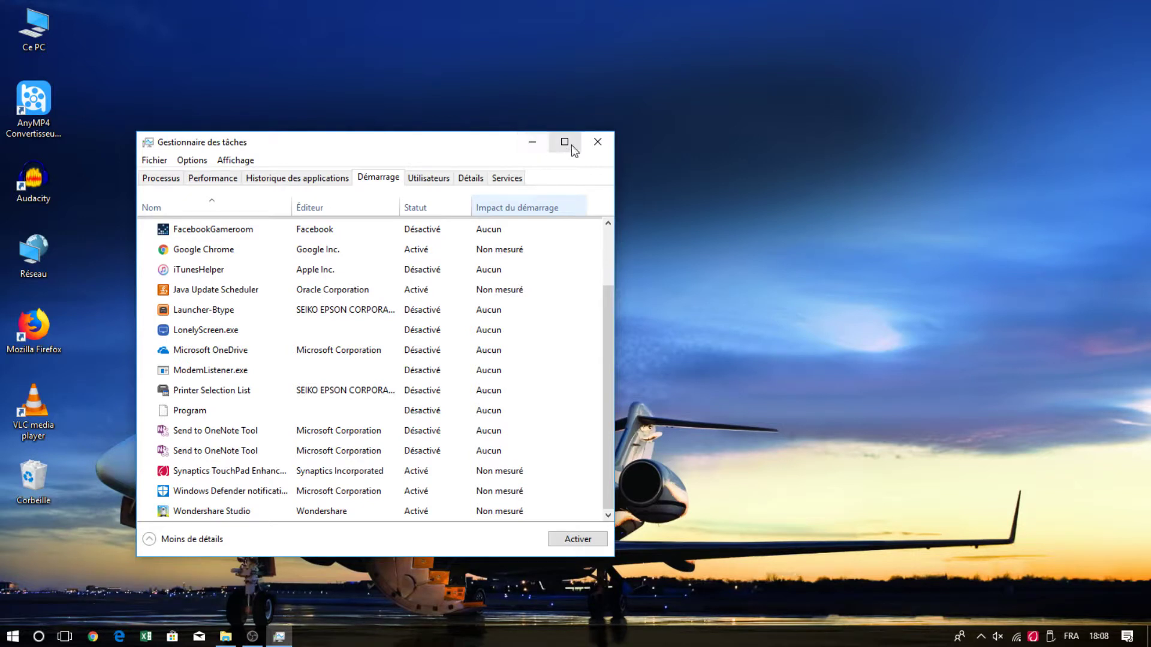
left_click(586, 148)
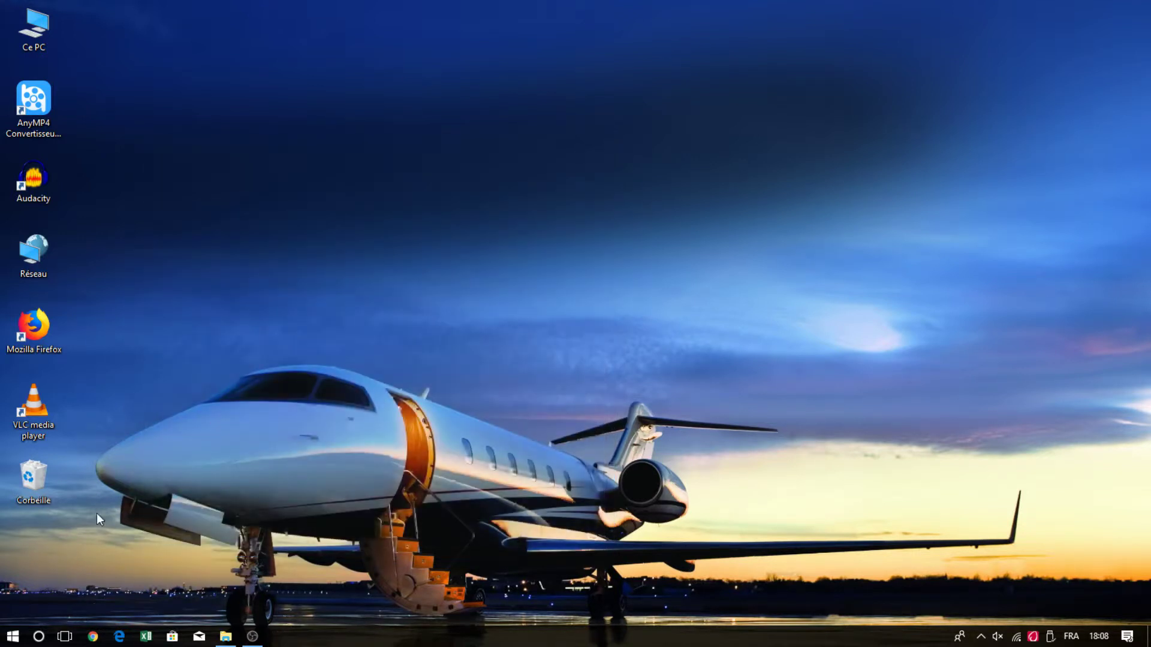
Open the Control Panel's power options under Matériel et audio and show the settings for the power button actions
left_click(28, 638)
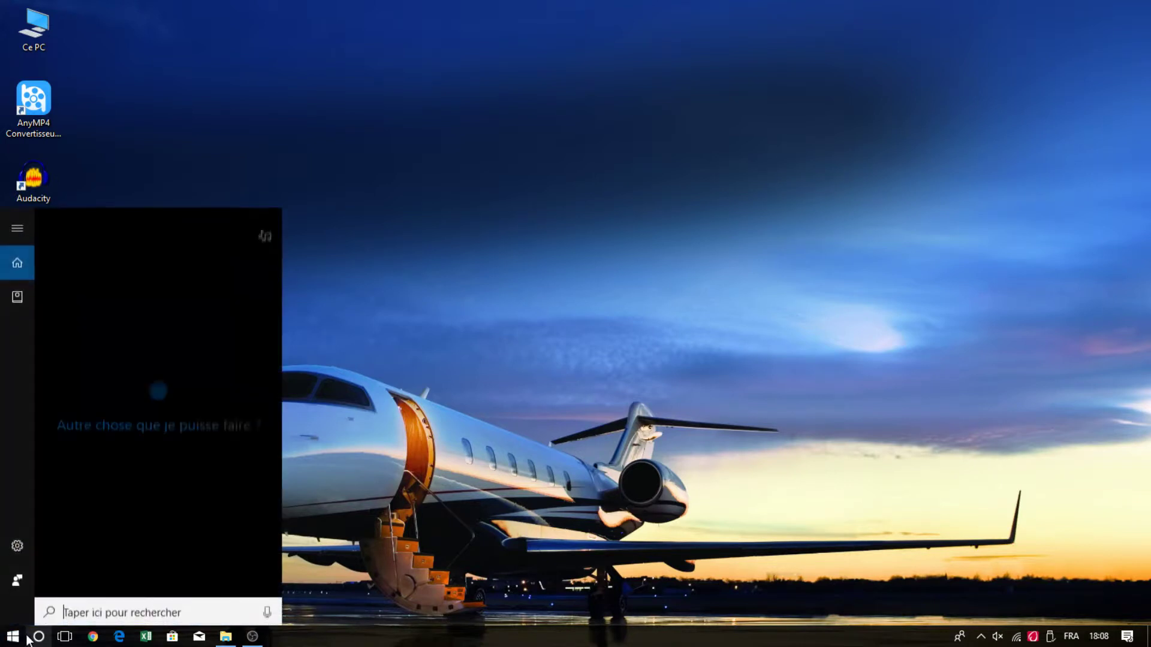
type("pann")
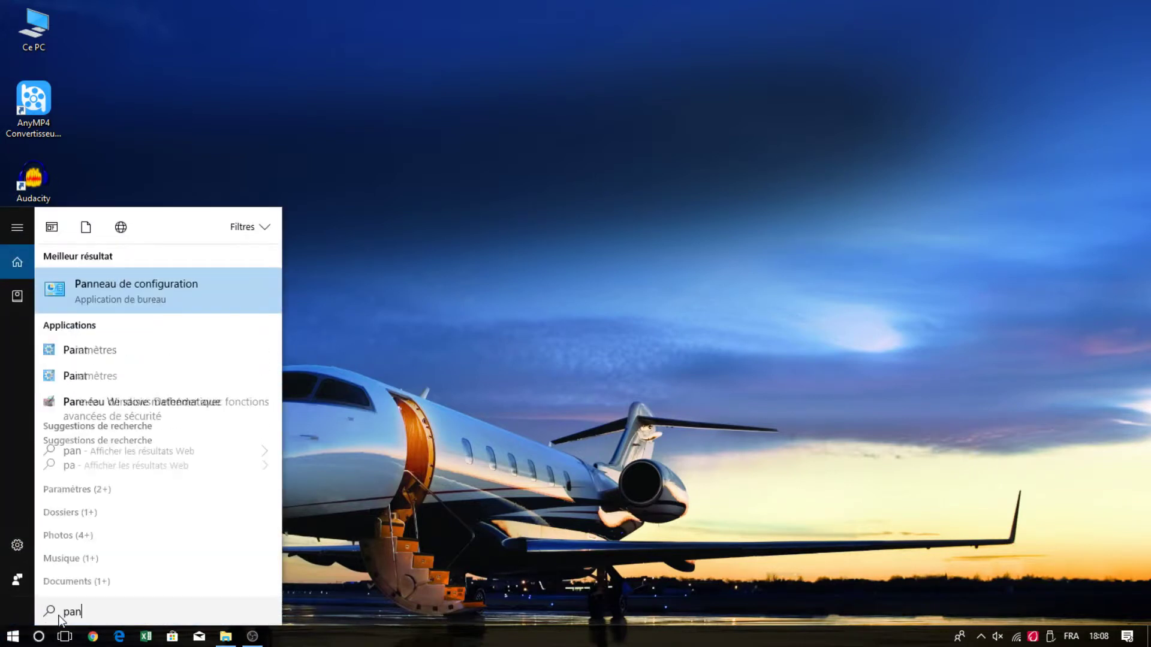
left_click(213, 295)
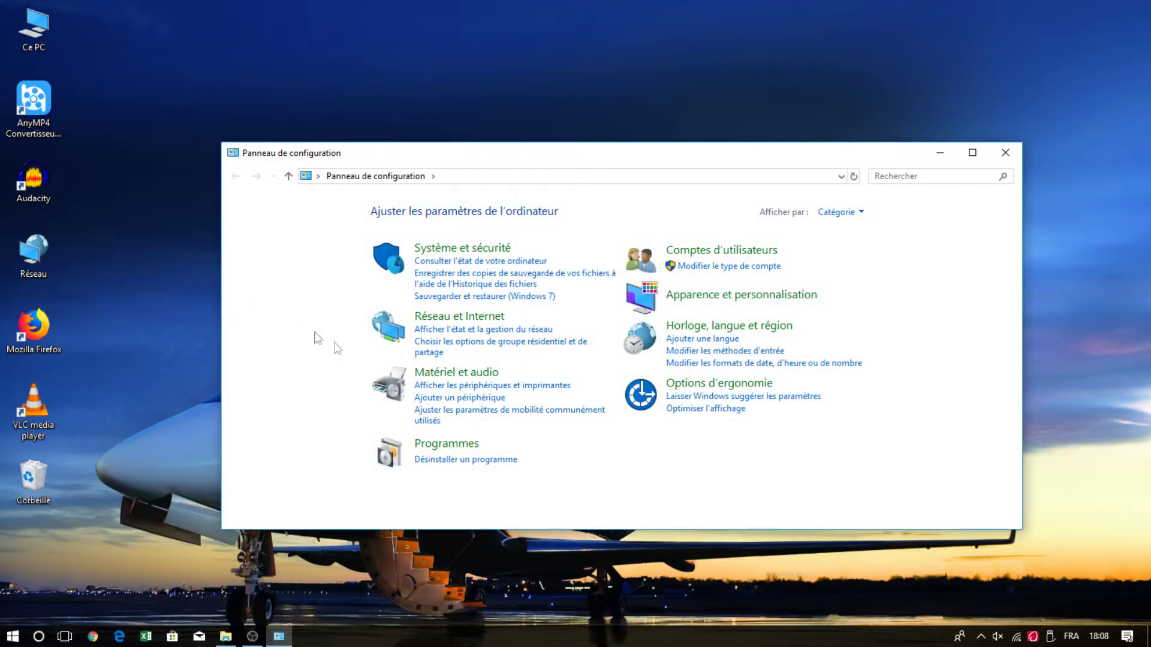
left_click(426, 378)
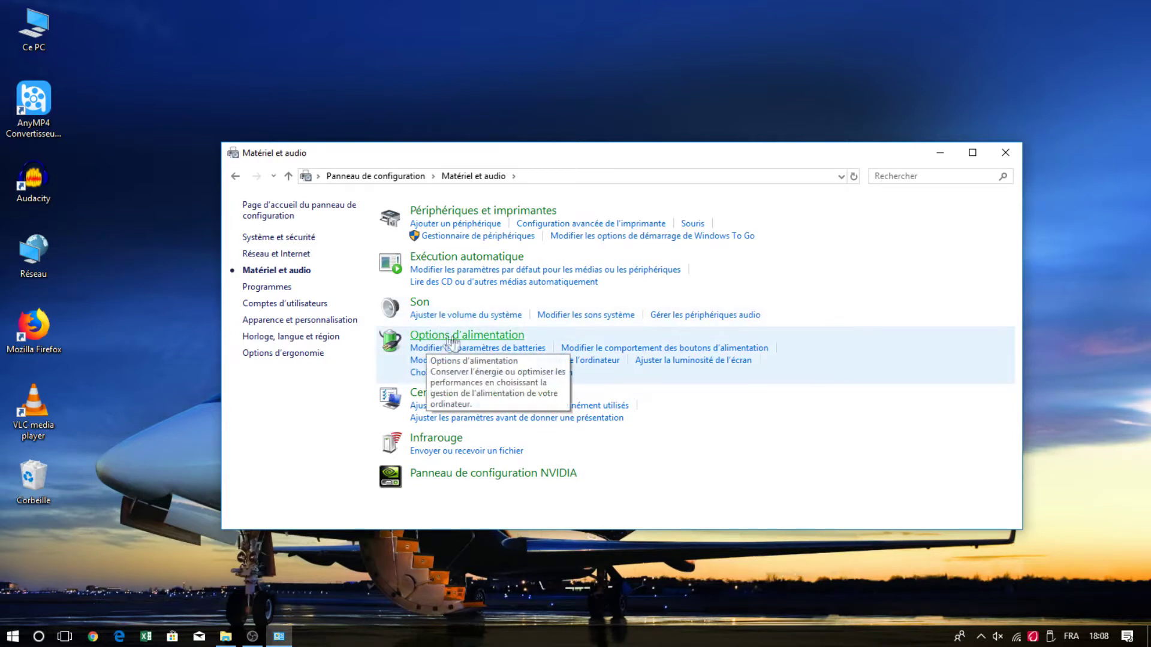
left_click(508, 338)
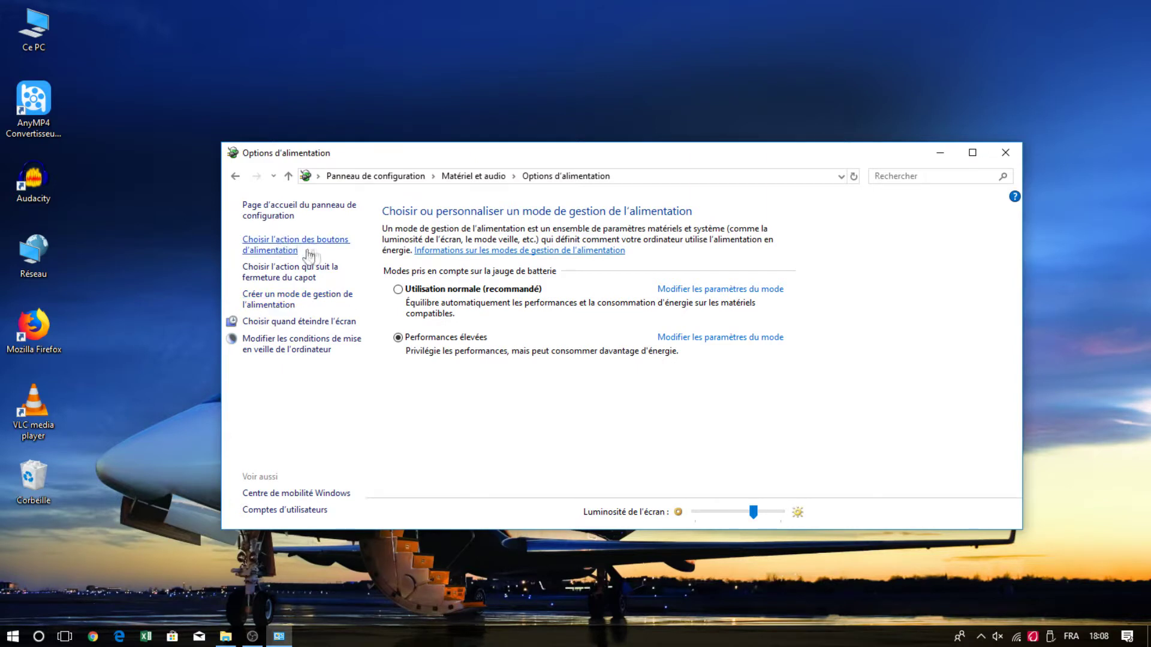
left_click(274, 253)
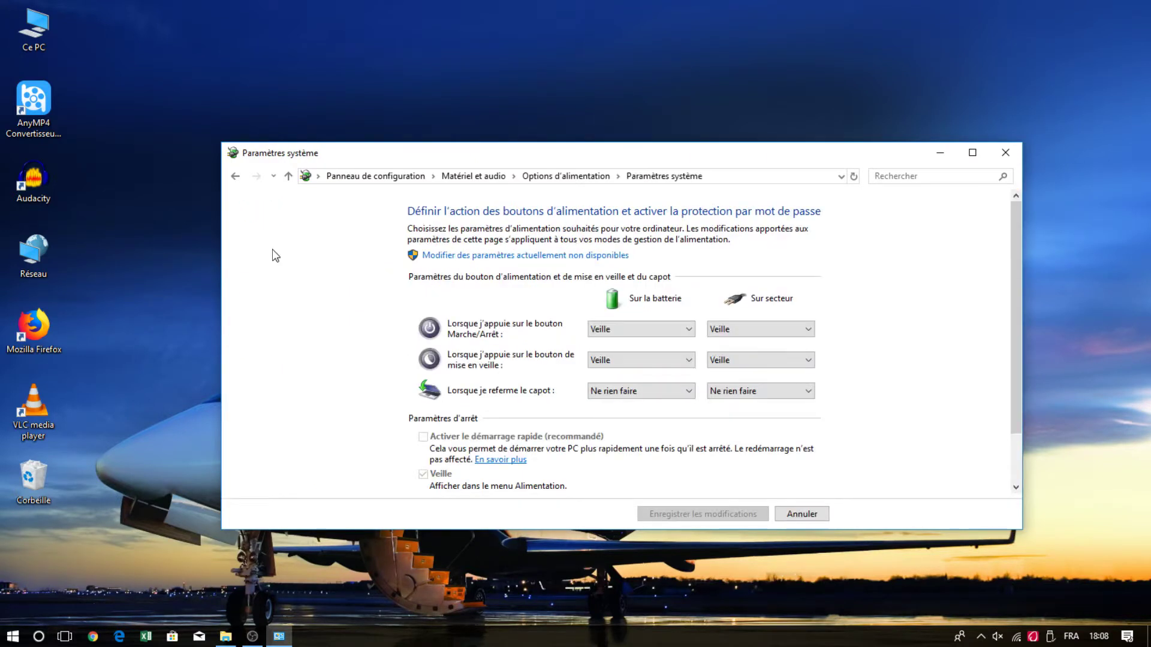
Unlock the unavailable shutdown settings, enable Activer le démarrage rapide, save the changes and close the power options
scroll(381, 421, "down", 2)
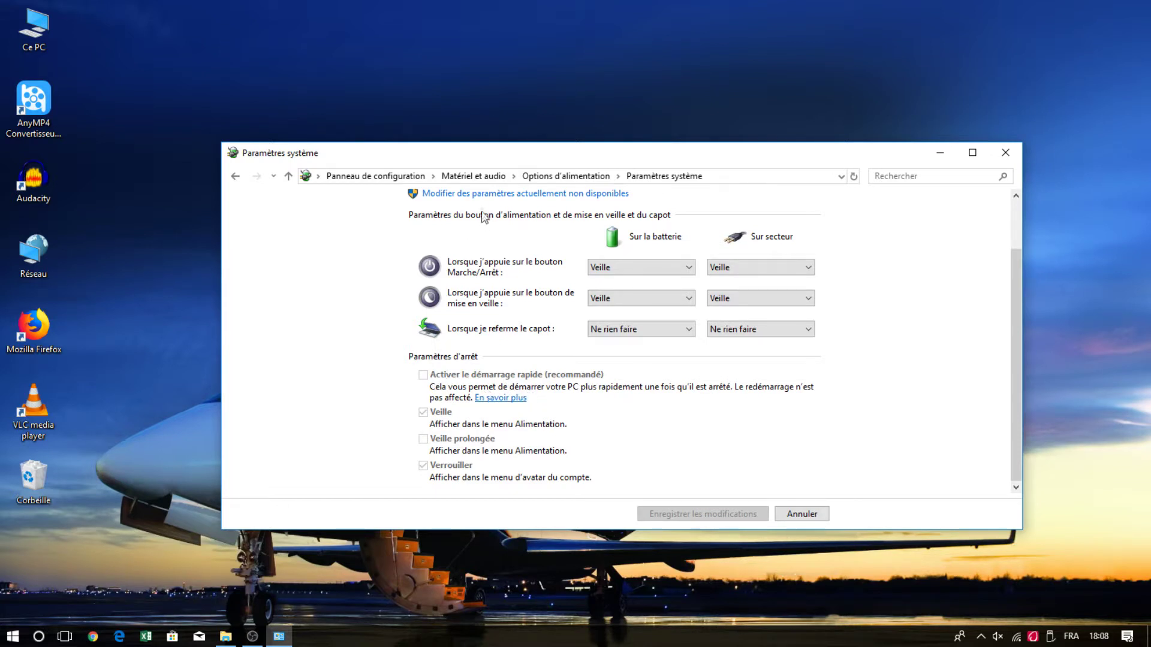
left_click(531, 198)
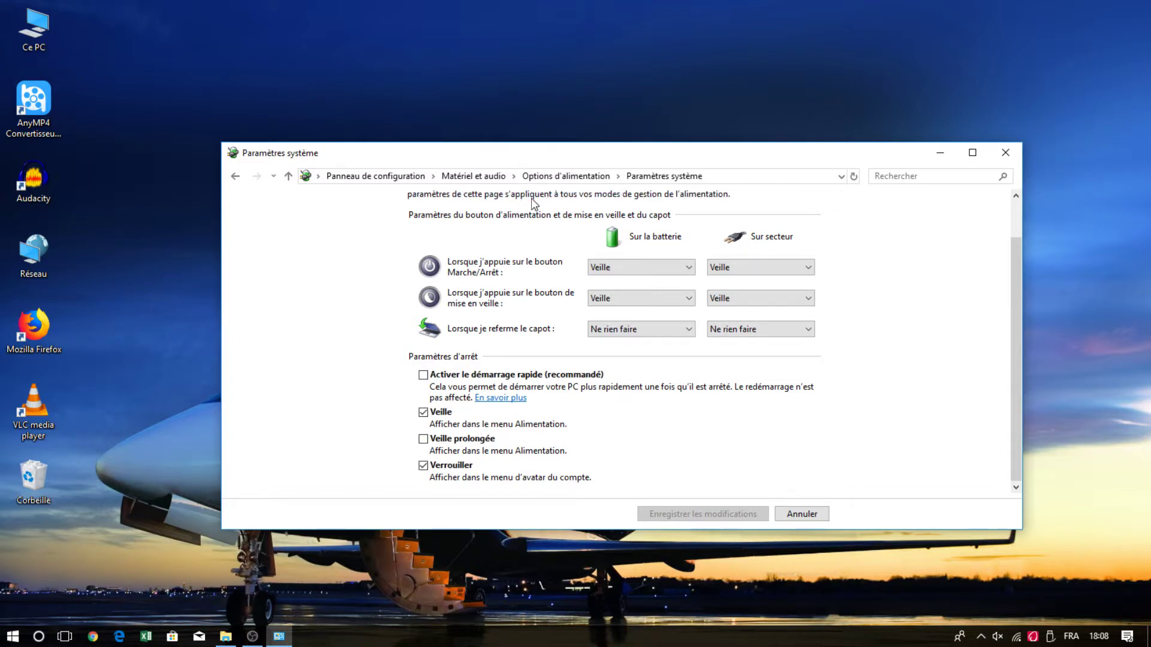
left_click(431, 376)
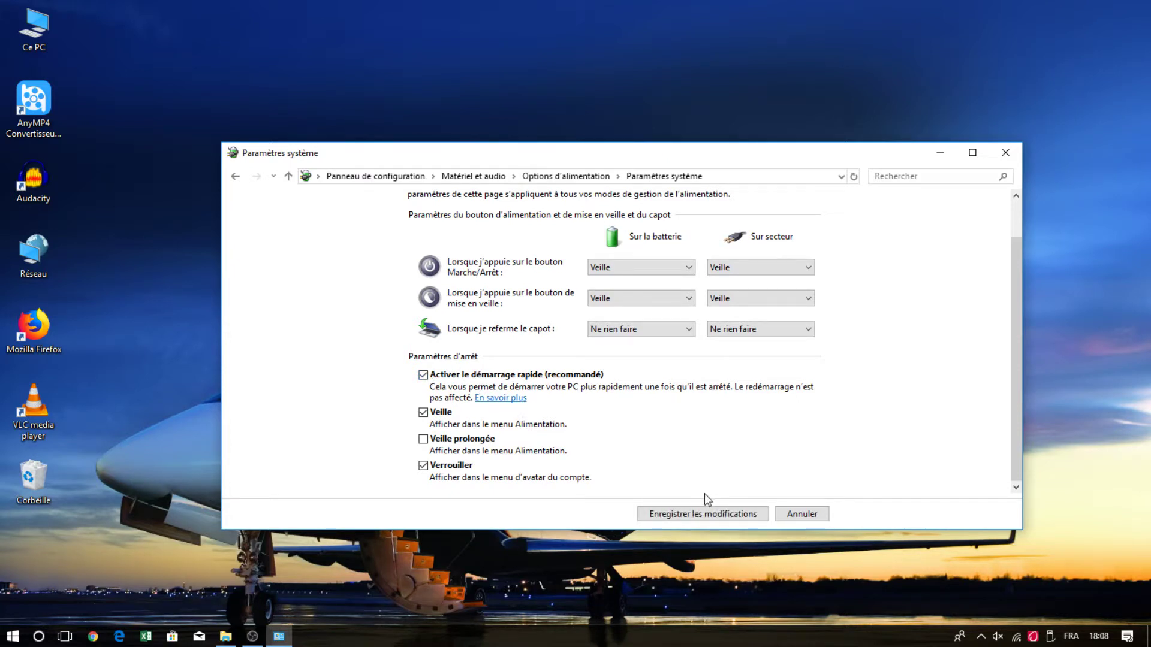
left_click(709, 514)
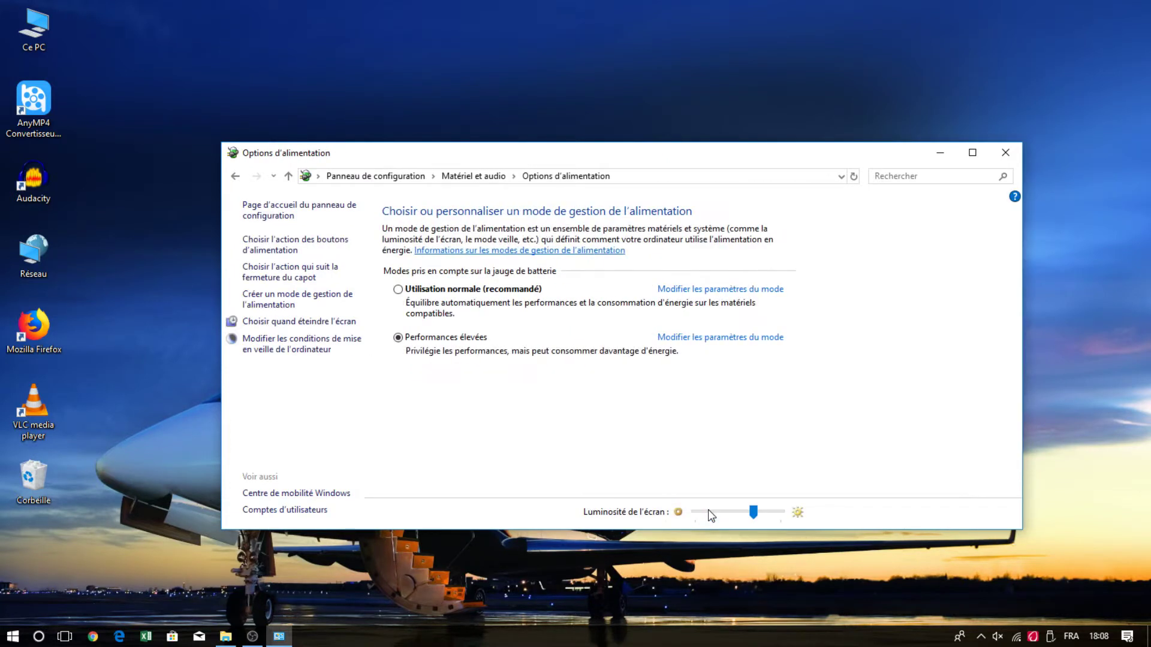
left_click(1005, 157)
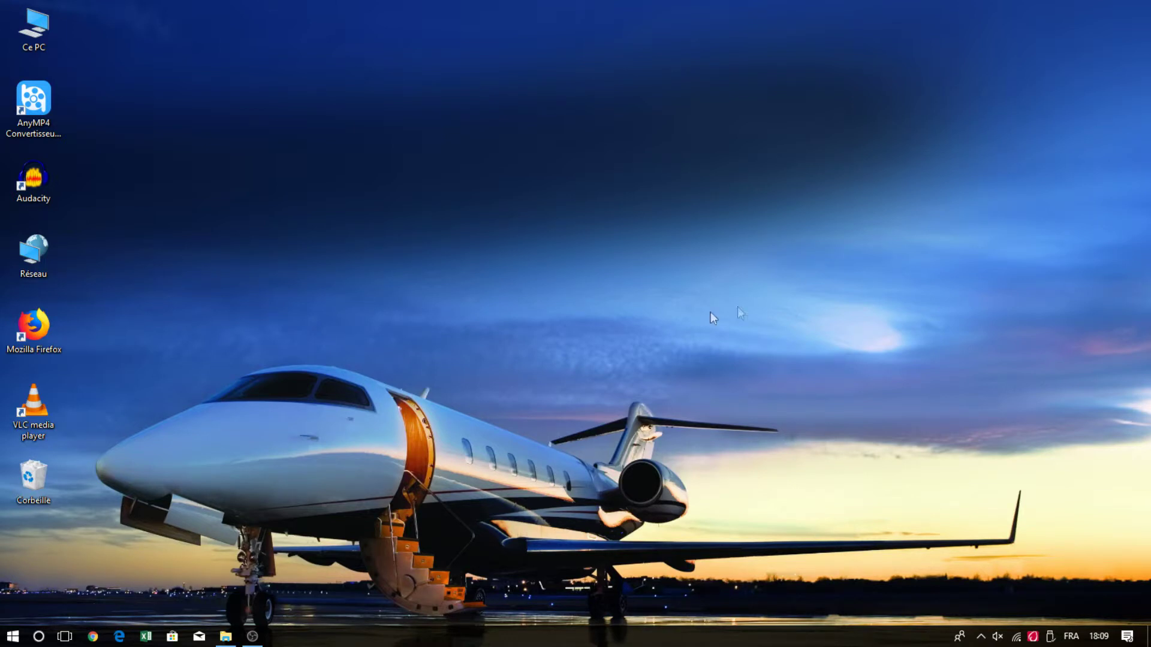
Search Windows for msconfig and open Configuration du système
left_click(38, 637)
type("mscon")
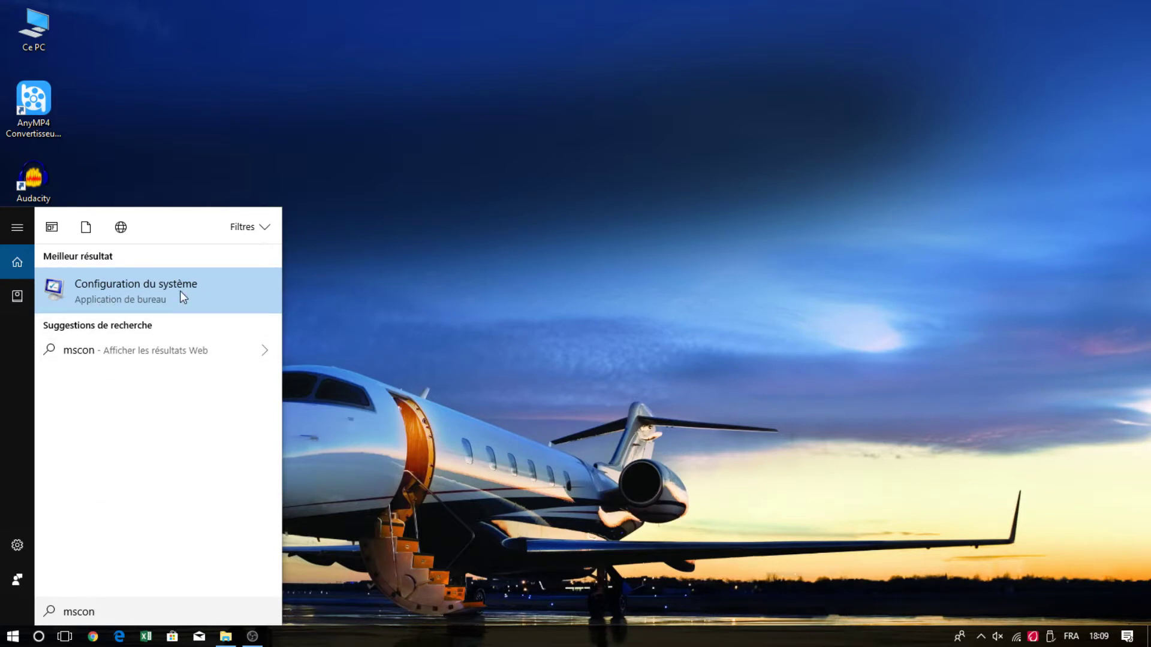
double_click(180, 615)
left_click(180, 615)
type("msconfig")
key("BackSpace")
key("BackSpace")
key("BackSpace")
key("BackSpace")
key("BackSpace")
key("BackSpace")
key("BackSpace")
key("BackSpace")
key("BackSpace")
key("BackSpace")
key("BackSpace")
key("BackSpace")
key("BackSpace")
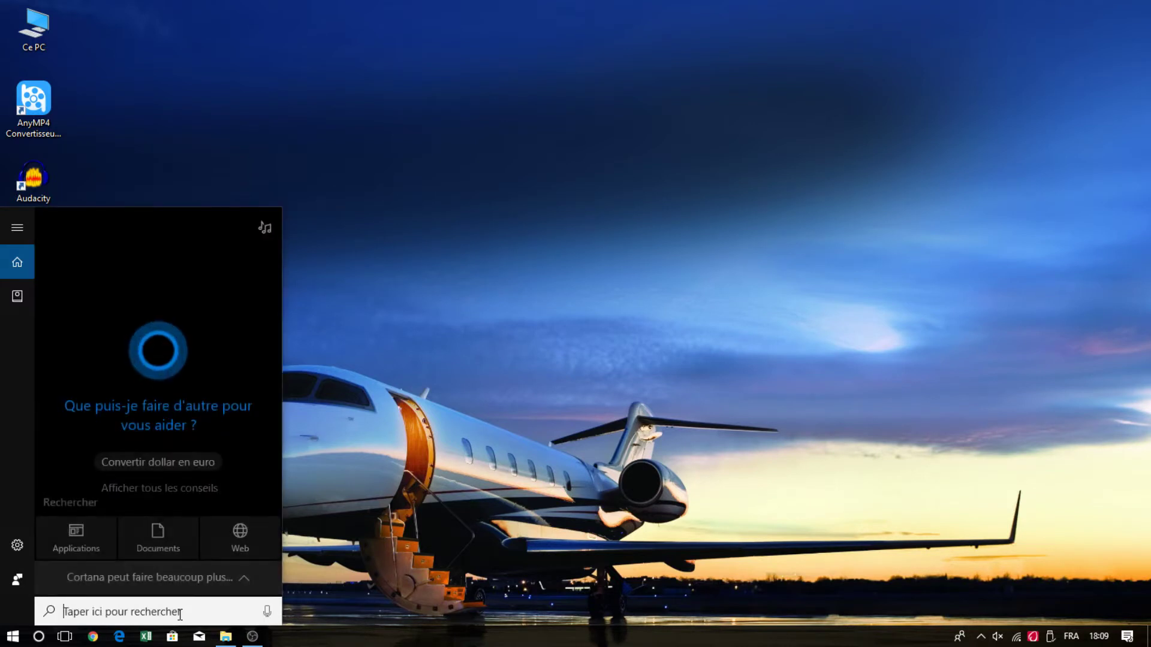
type("msconfig")
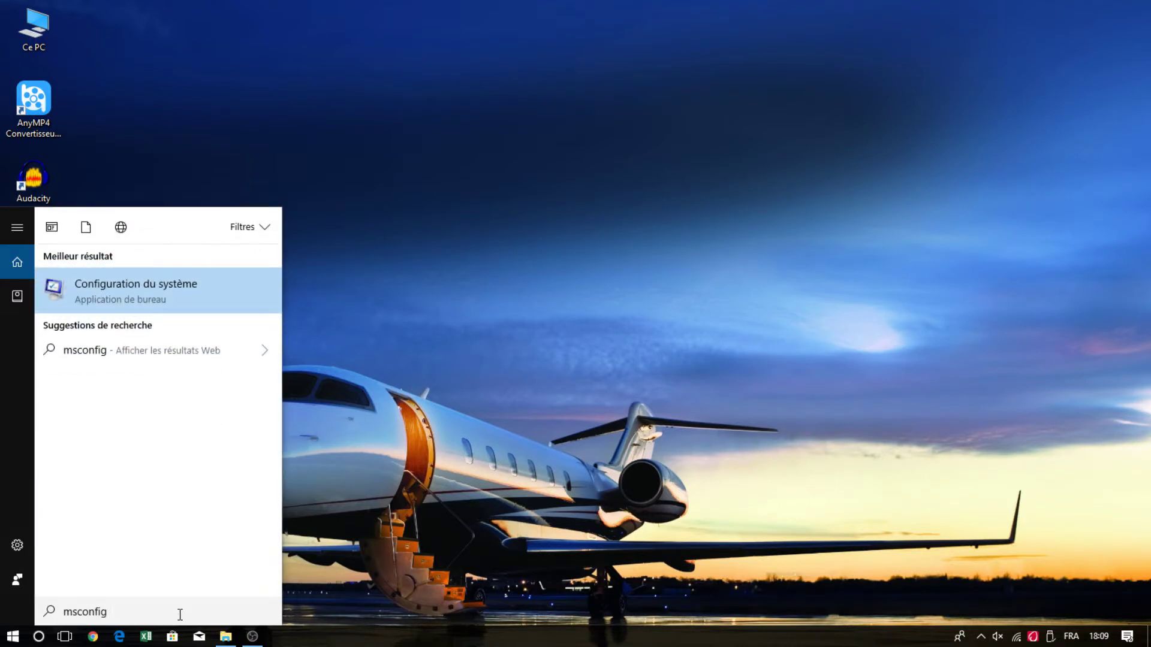
left_click(228, 288)
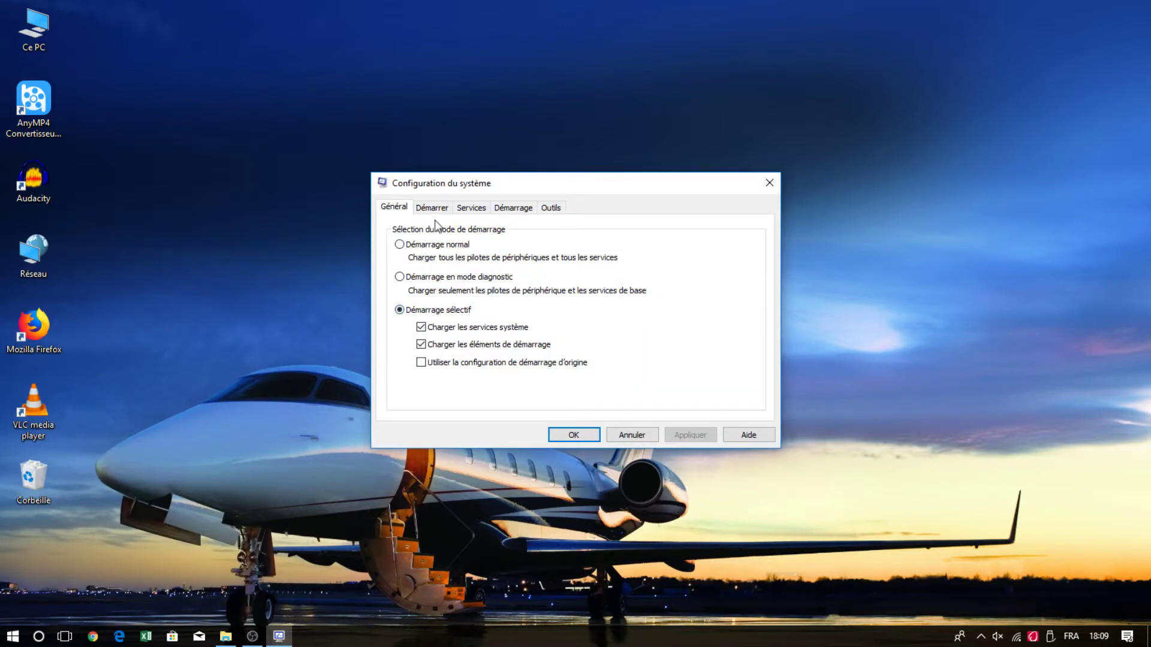
Set Nombre de processeurs to 4 in the advanced boot options, then save the system configuration and quit without restarting
left_click(434, 212)
left_click(499, 207)
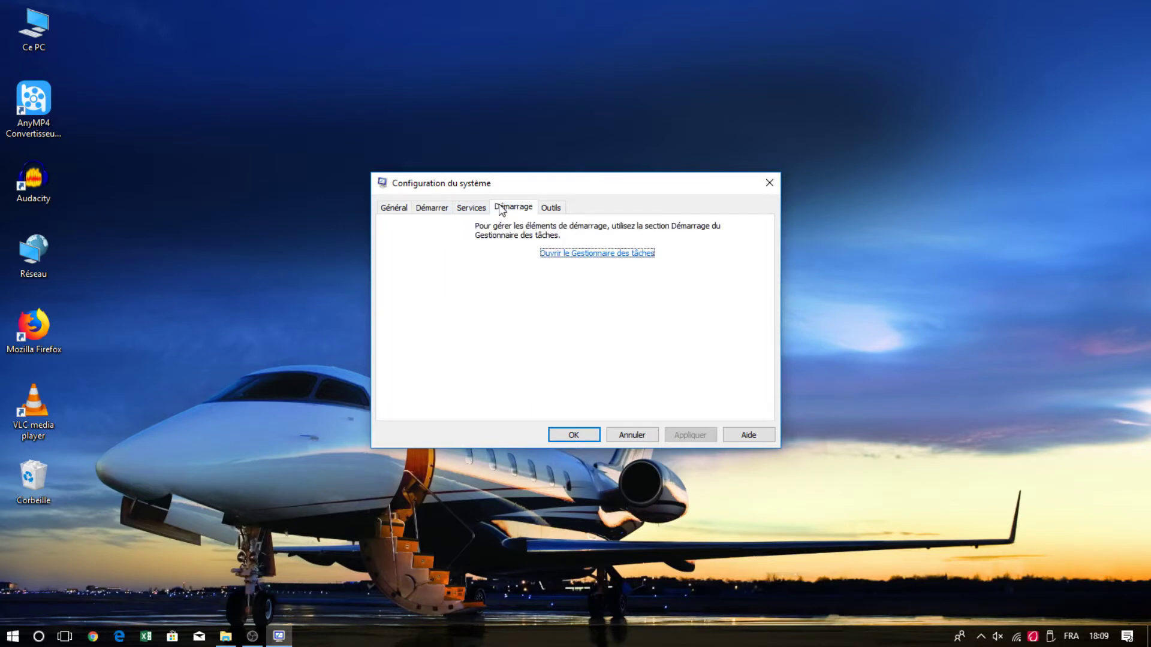
left_click(450, 209)
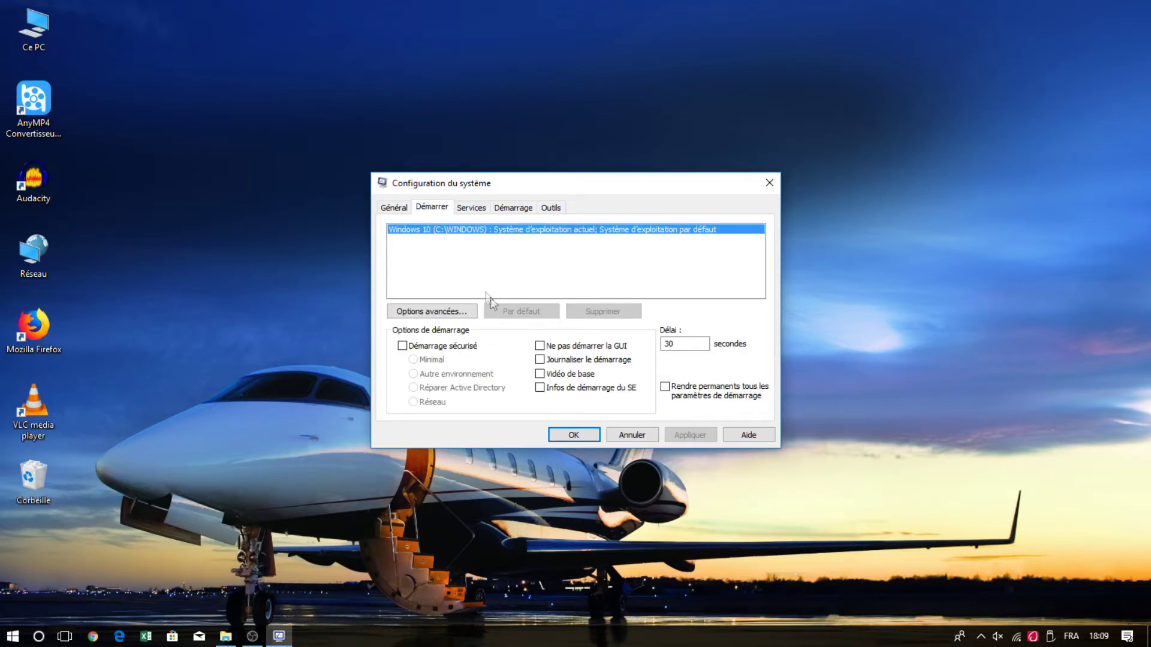
left_click(446, 313)
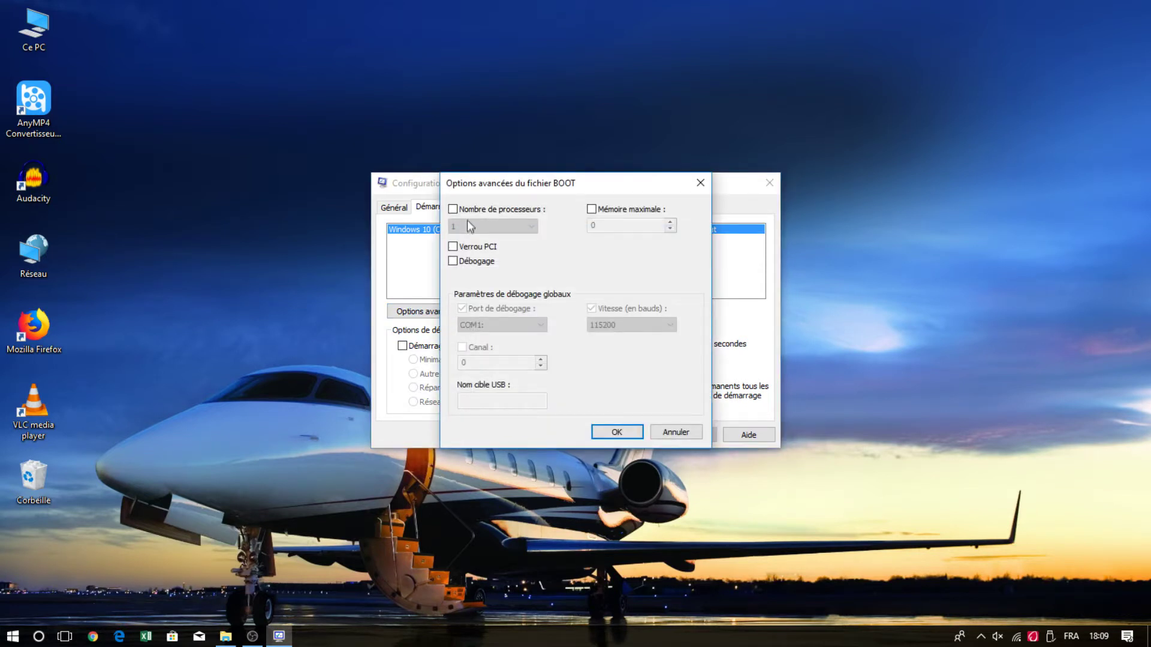
left_click(452, 208)
left_click(474, 227)
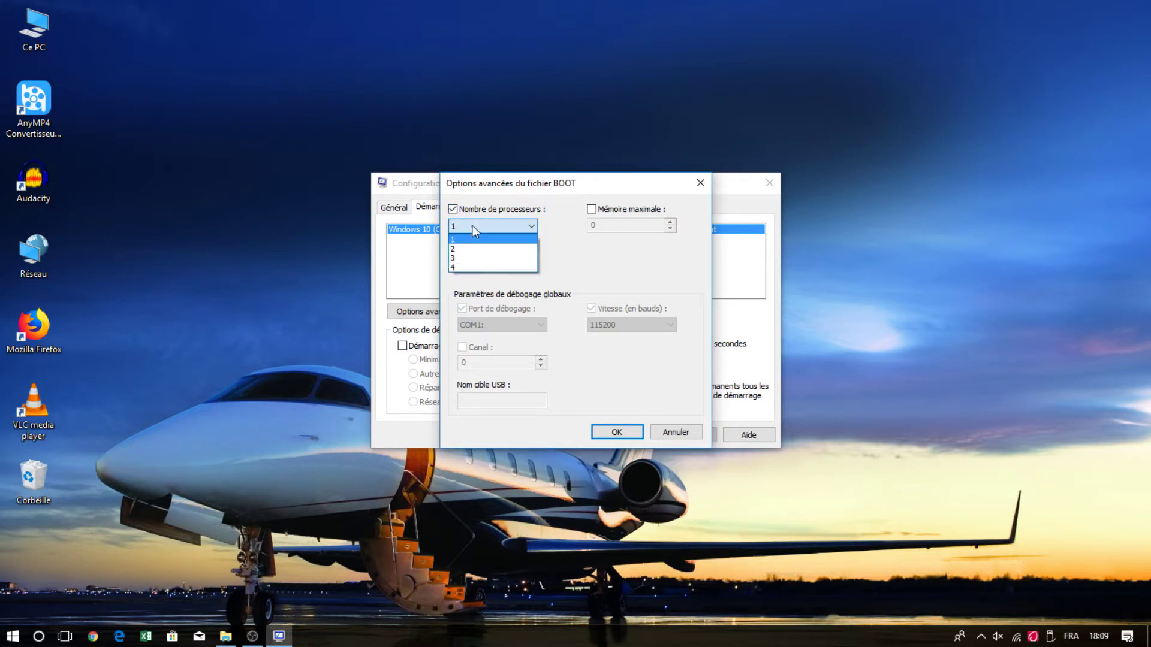
left_click(488, 267)
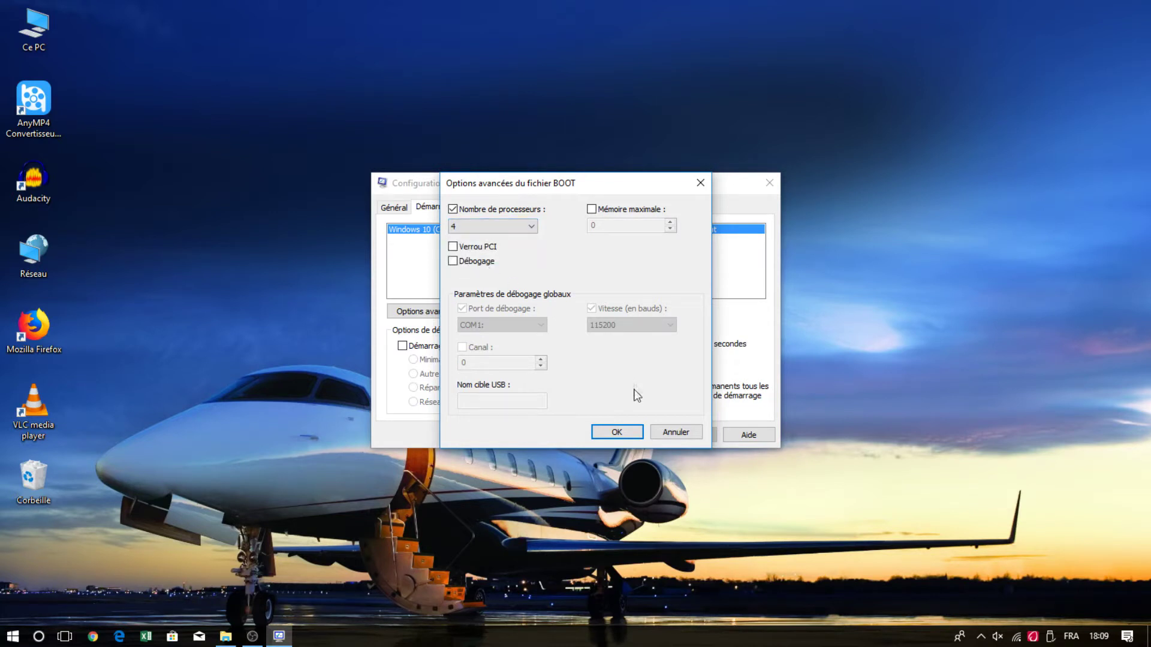
left_click(624, 432)
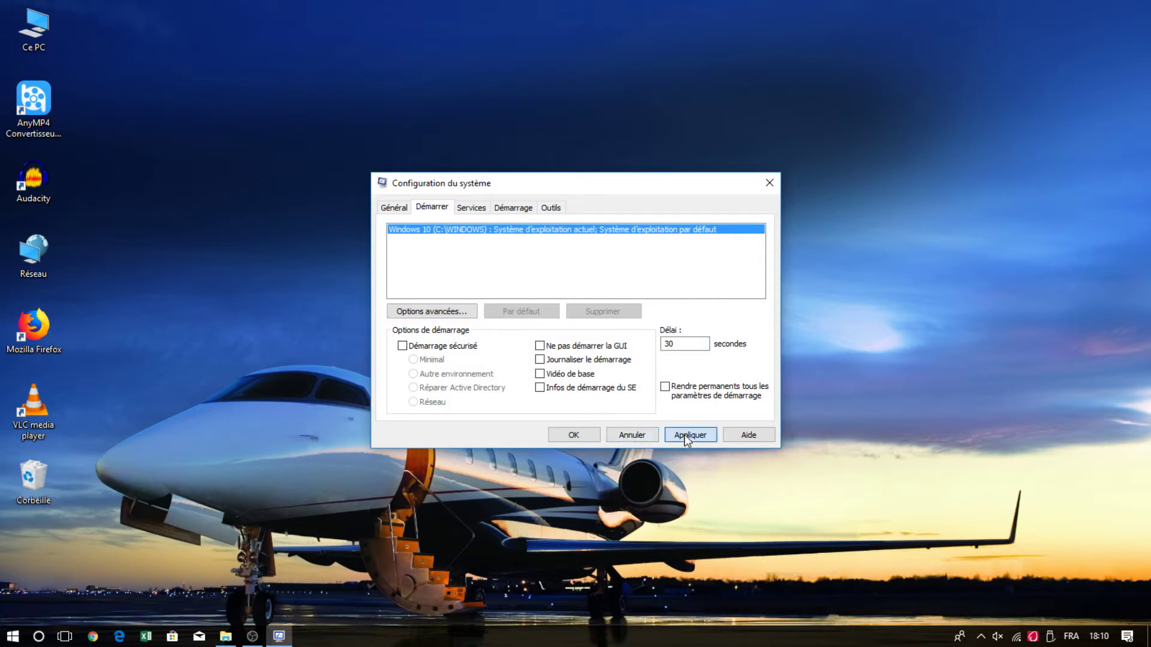
left_click(574, 435)
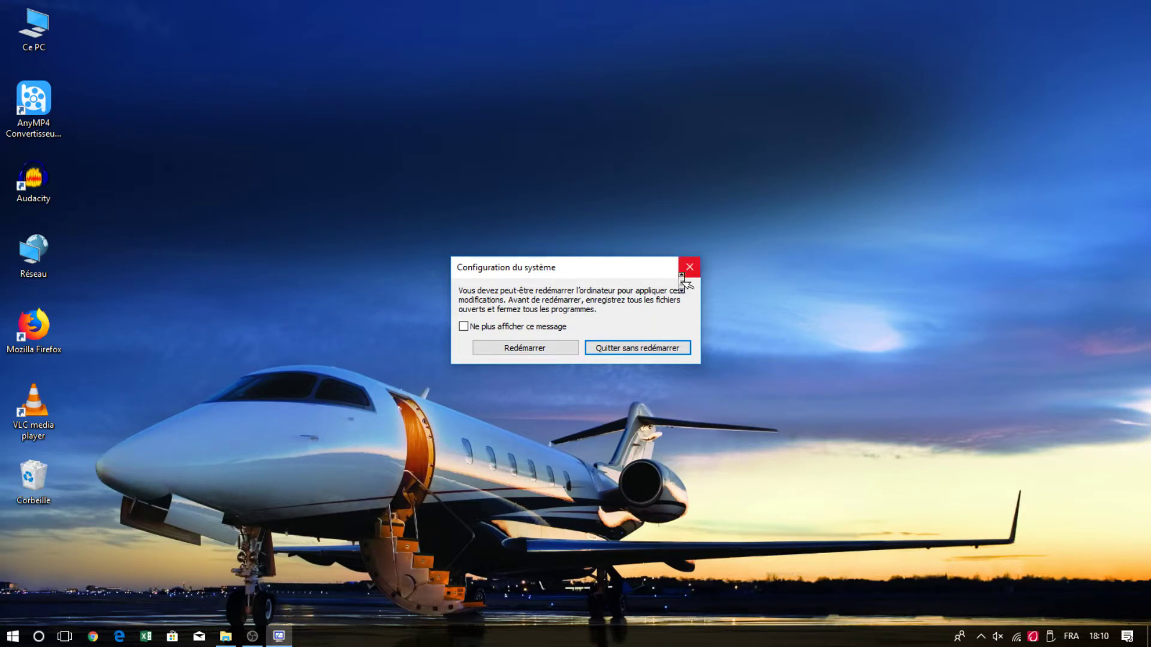
left_click(660, 350)
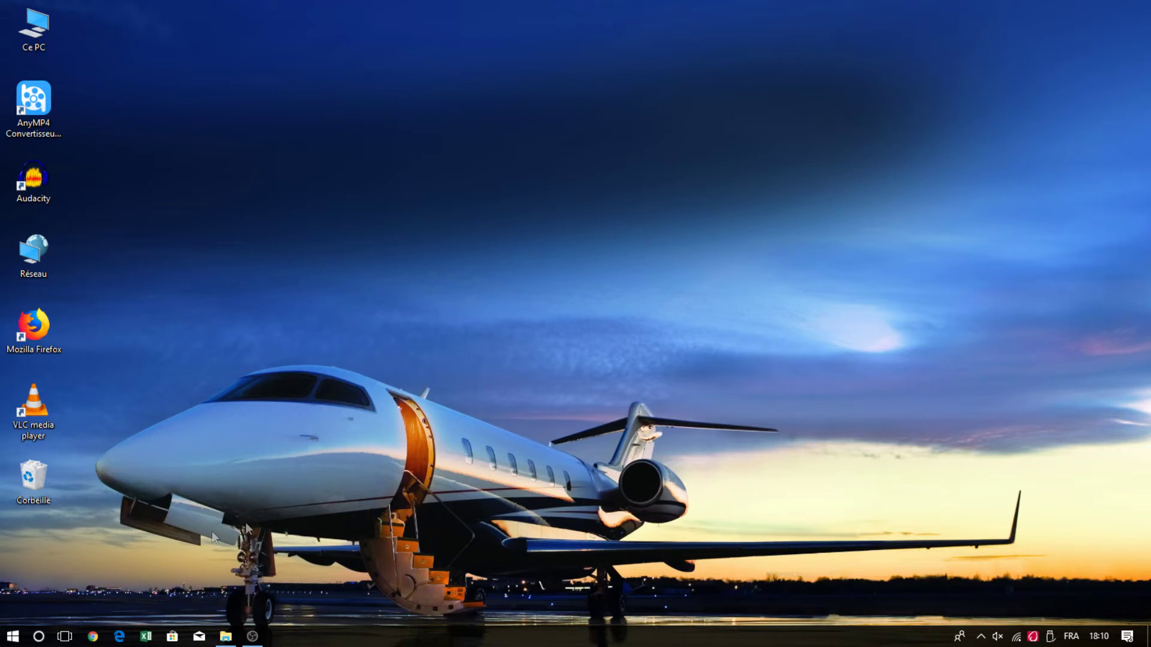
Show the available sleep, shutdown and restart choices for the computer, and dismiss them without choosing one
left_click(12, 635)
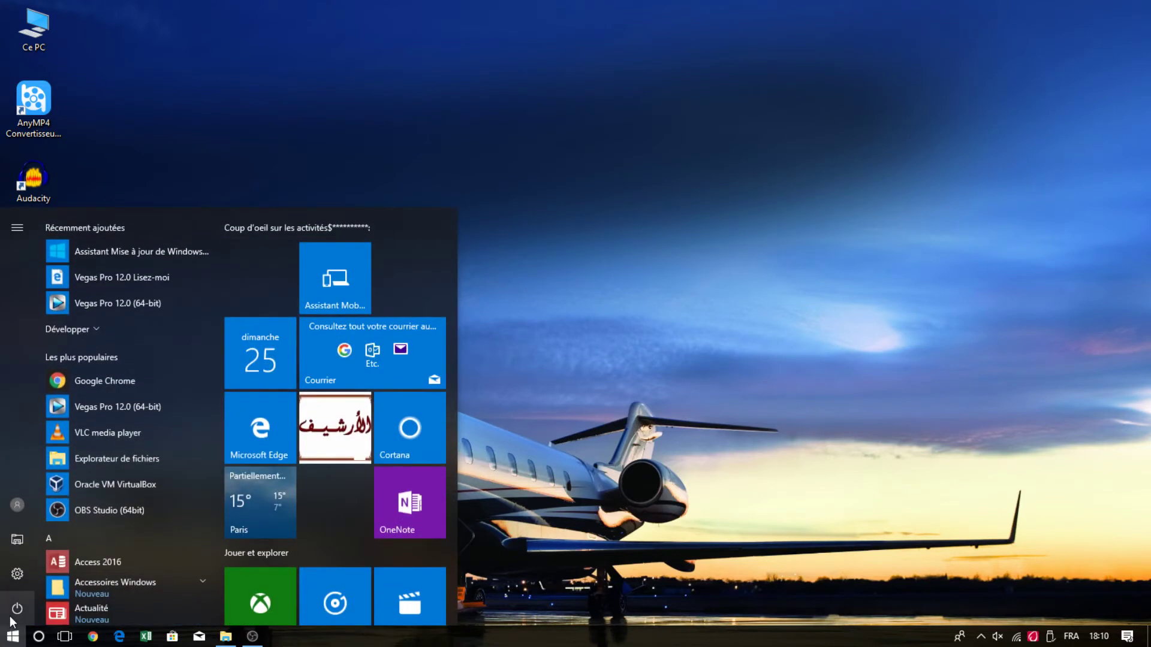
left_click(18, 606)
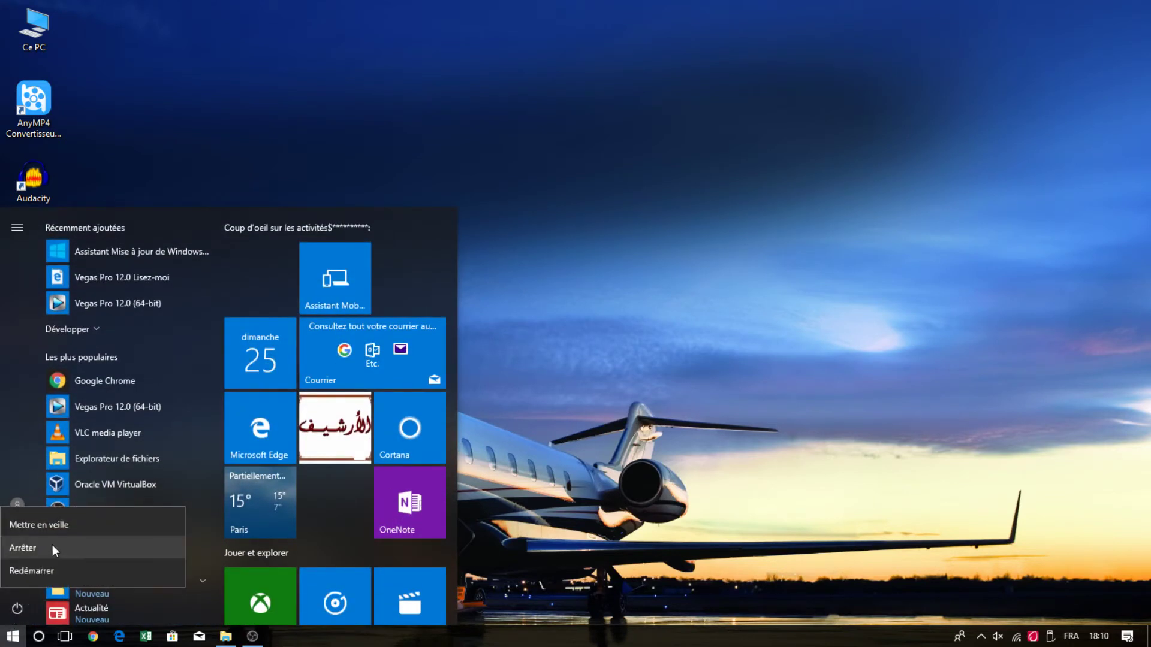
left_click(523, 453)
left_click(524, 453)
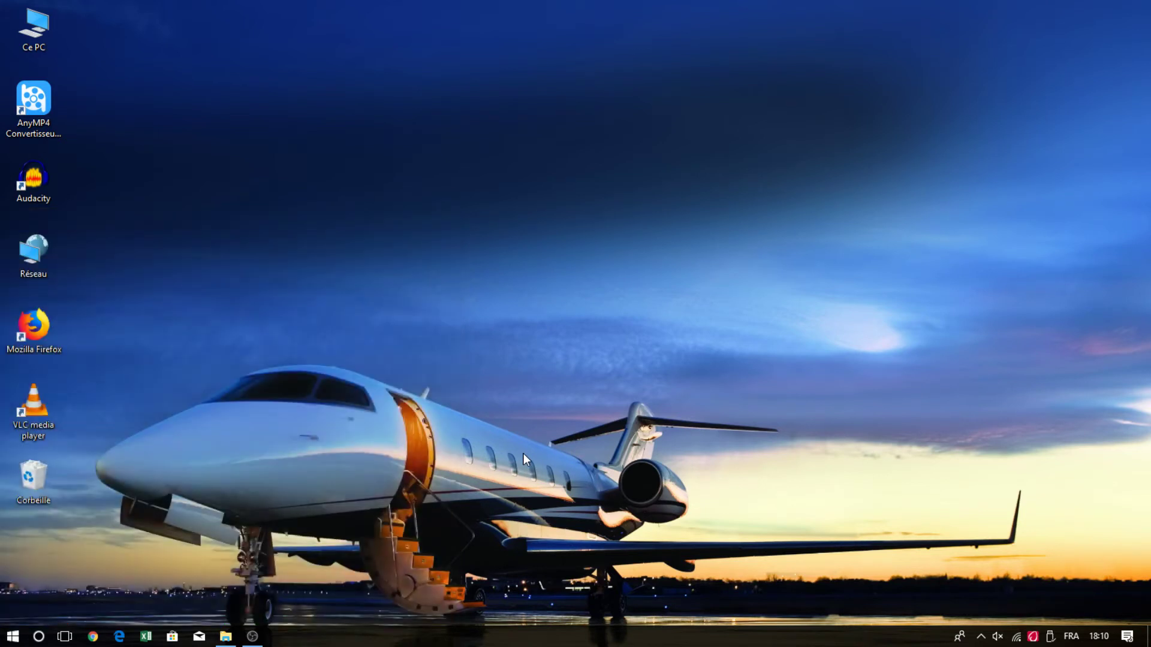